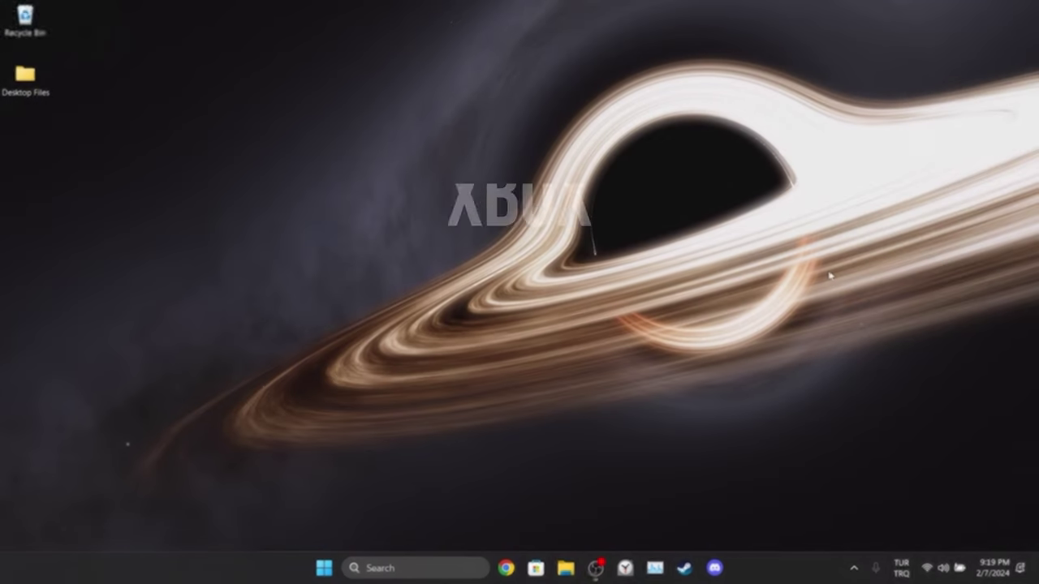
Step: Search Windows for 'microsoft store' to bring up the Microsoft Store app
{"action": "left_click", "coordinate": [855, 567]}
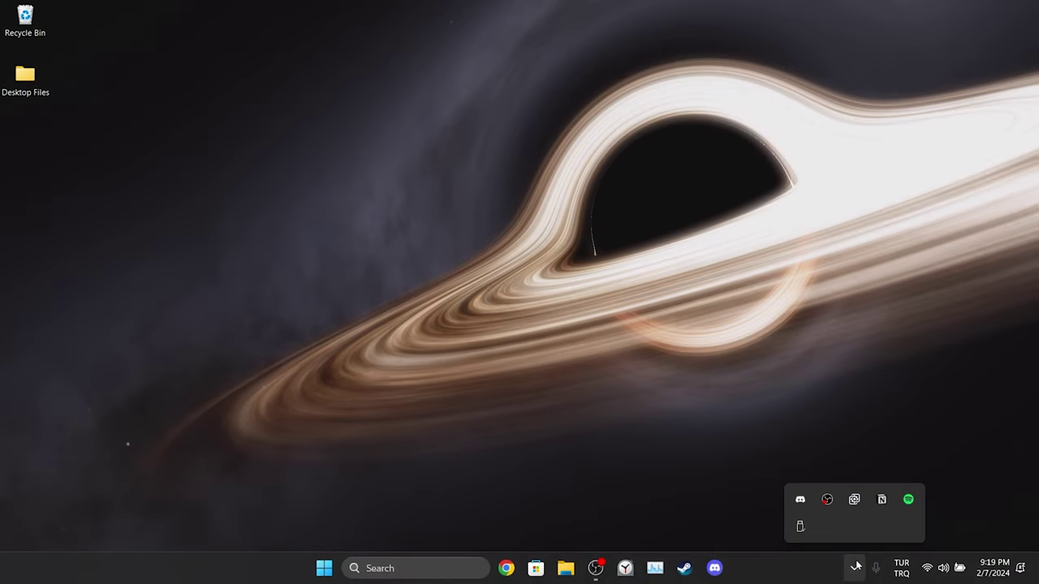
{"action": "left_click", "coordinate": [858, 565]}
{"action": "left_click", "coordinate": [408, 567]}
{"action": "type", "text": "microsoft store"}
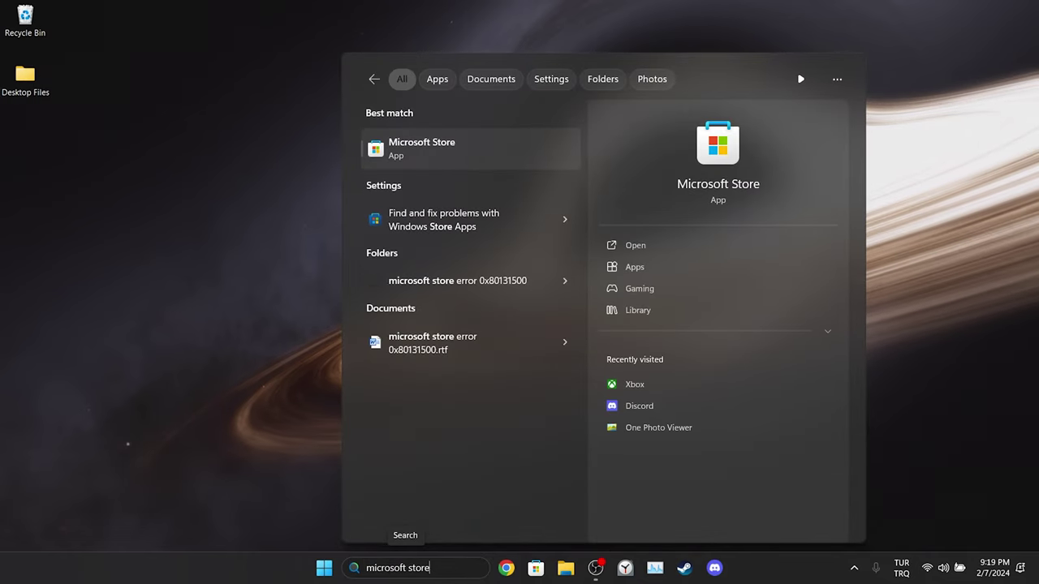
Step: Launch Microsoft Store, search for 'xbox', and open the Xbox app's product page
{"action": "left_click", "coordinate": [434, 156]}
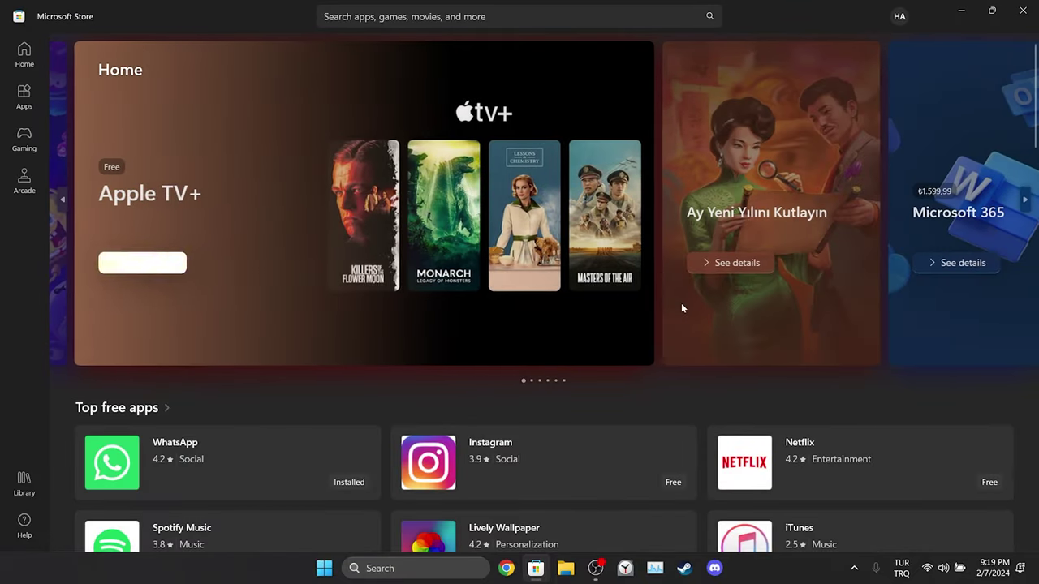
{"action": "key", "text": "ctrl+f"}
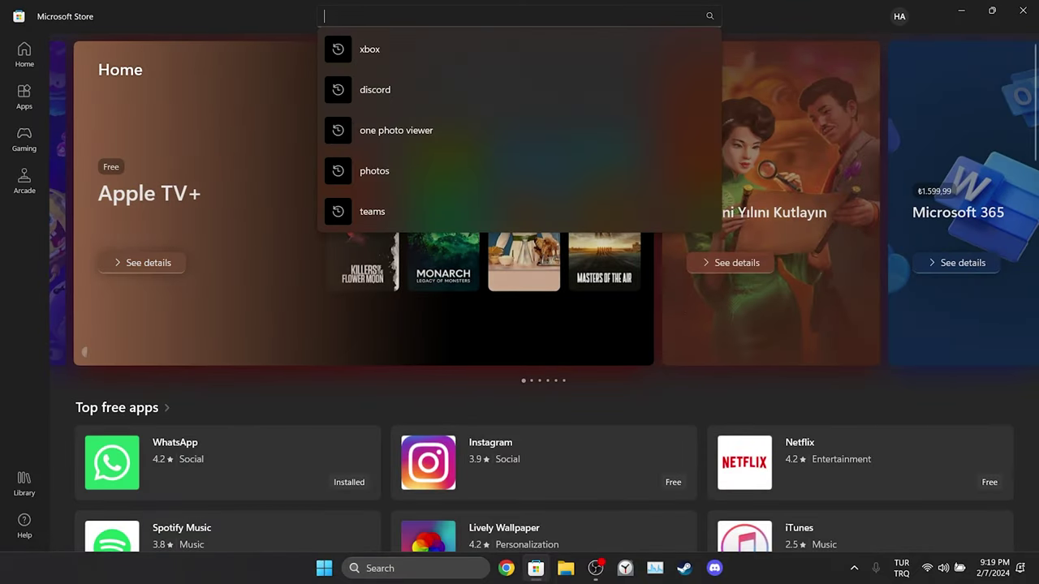
{"action": "type", "text": "xbox"}
{"action": "key", "text": "Return"}
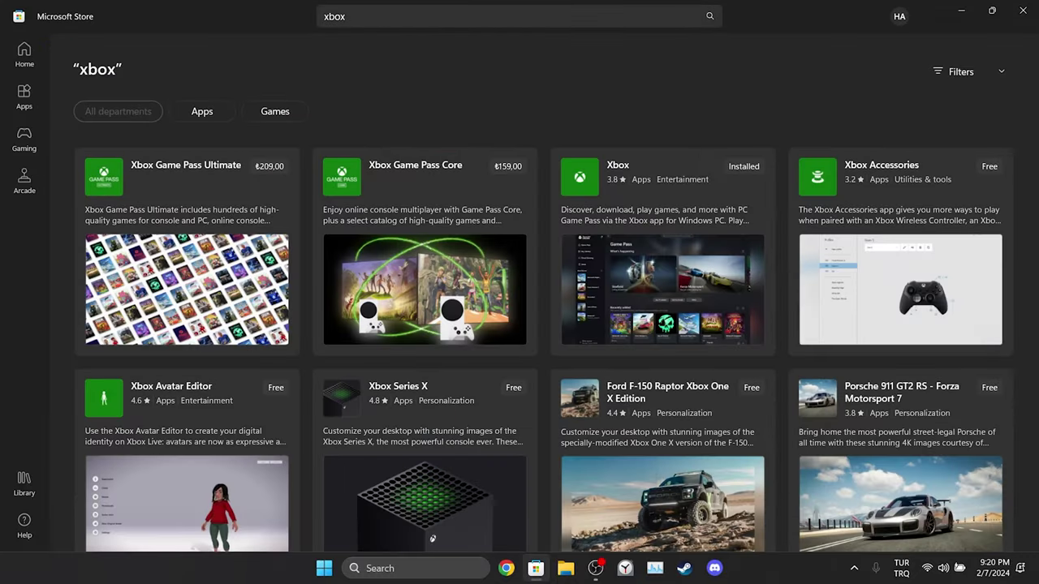
{"action": "left_click", "coordinate": [617, 168]}
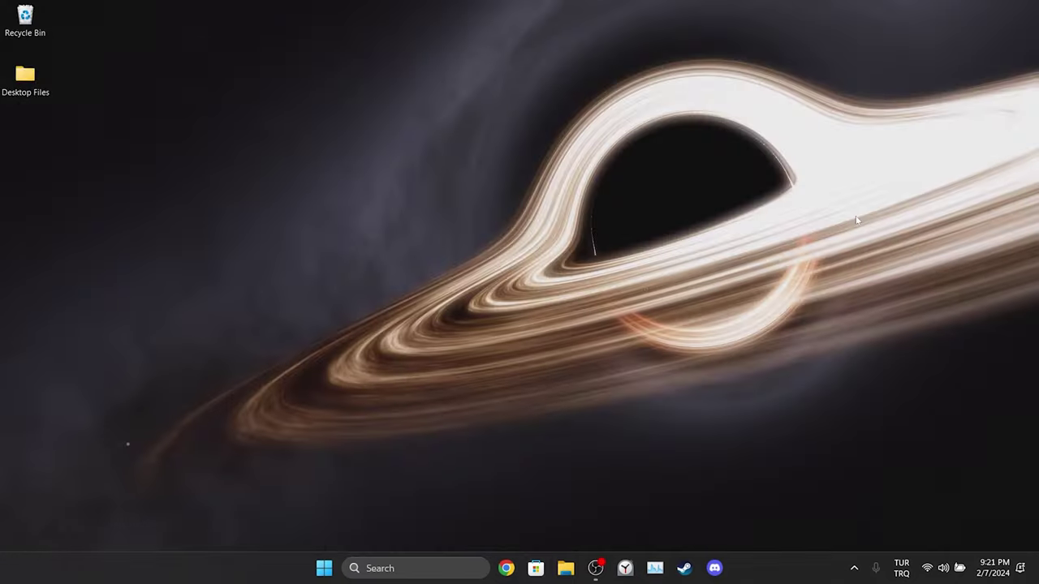
Step: Search Windows for 'xbox' and open the Xbox app's App settings from its context menu
{"action": "left_click", "coordinate": [386, 568]}
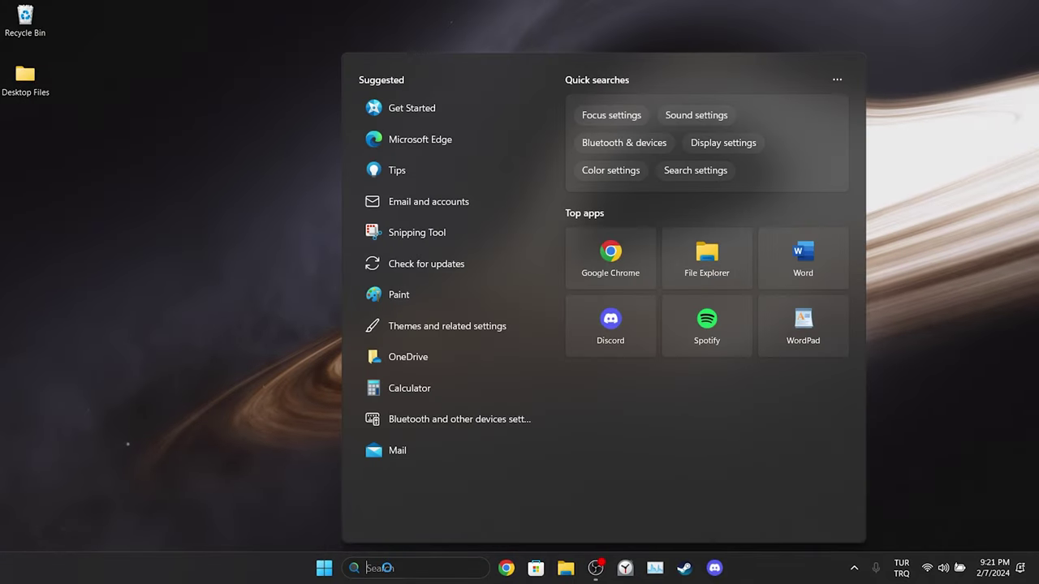
{"action": "type", "text": "xbox"}
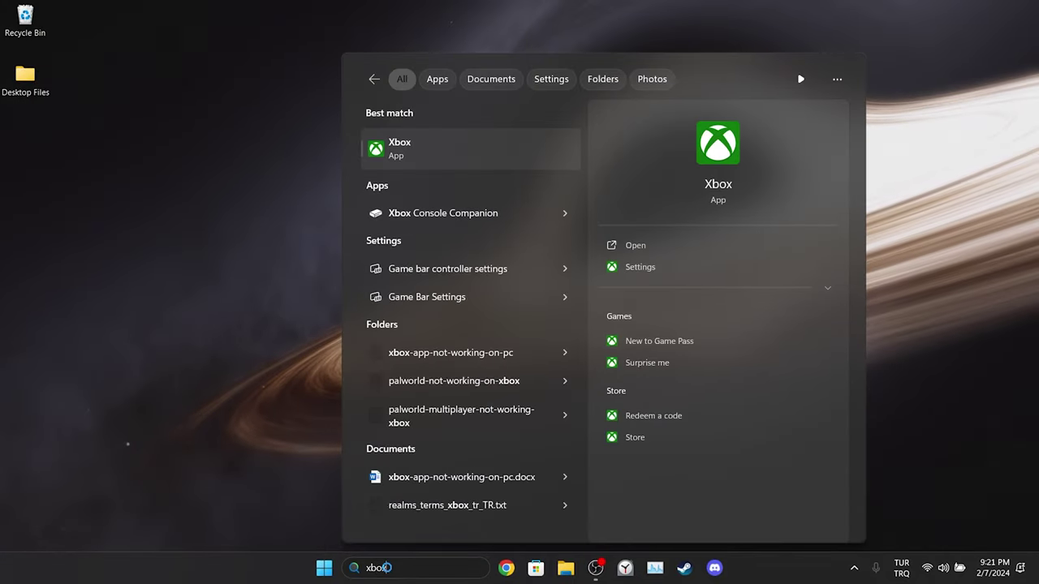
{"action": "right_click", "coordinate": [410, 158]}
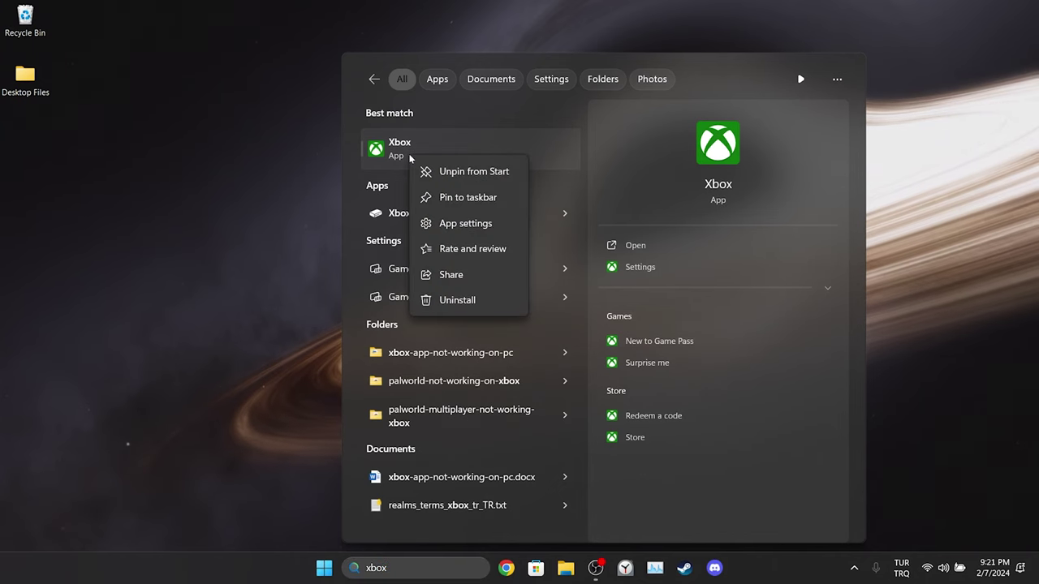
{"action": "left_click", "coordinate": [465, 222]}
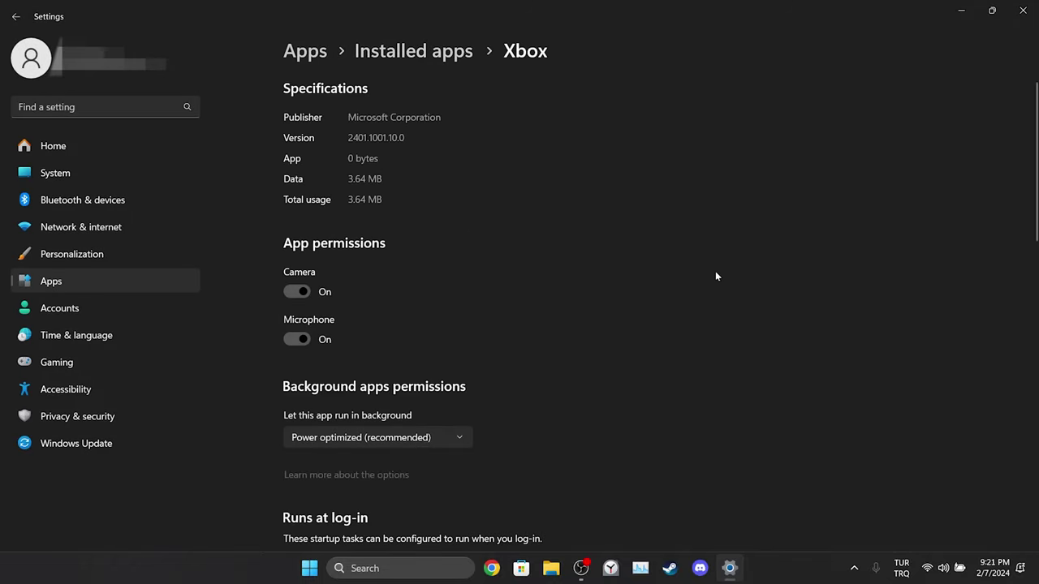
Step: Repair the Xbox app, then reset it and confirm the reset
{"action": "scroll", "coordinate": [748, 285], "scroll_direction": "down", "scroll_amount": 10}
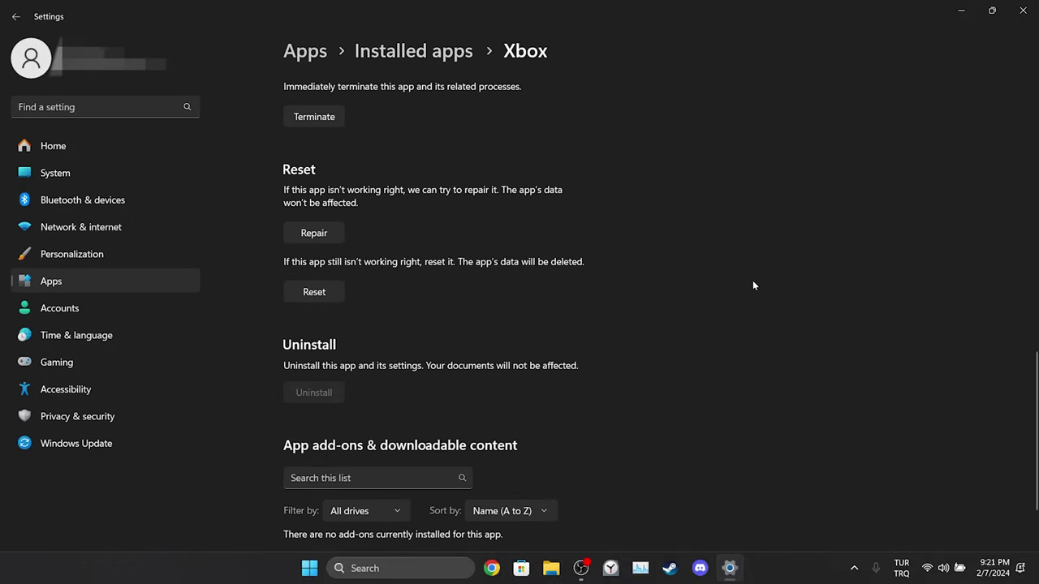
{"action": "left_click", "coordinate": [324, 235]}
{"action": "left_click", "coordinate": [317, 292]}
{"action": "left_click", "coordinate": [375, 257]}
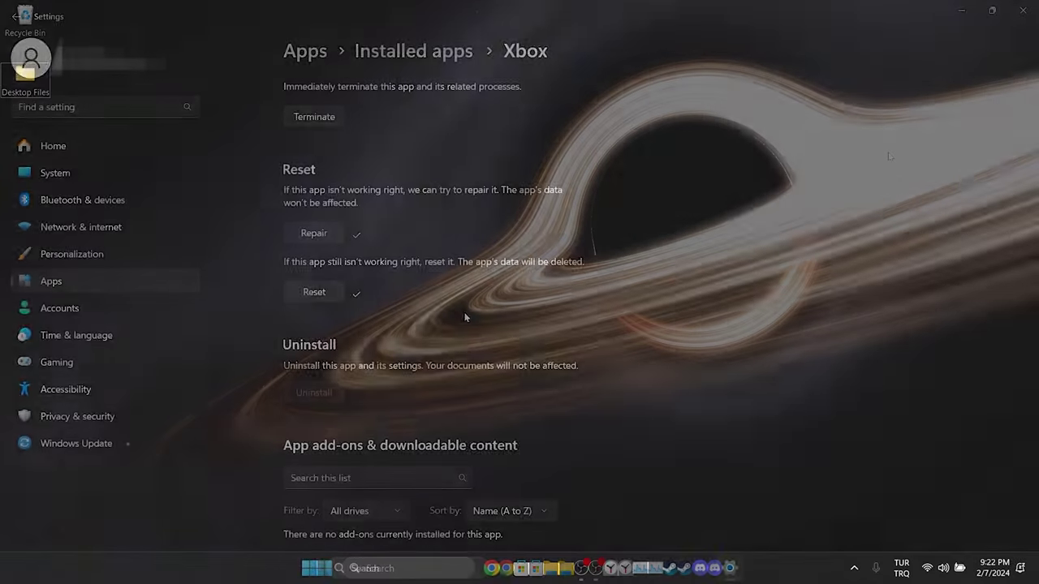
Step: Open the Run dialog and run services.msc to launch the Services console
{"action": "key", "text": "super"}
{"action": "type", "text": "run"}
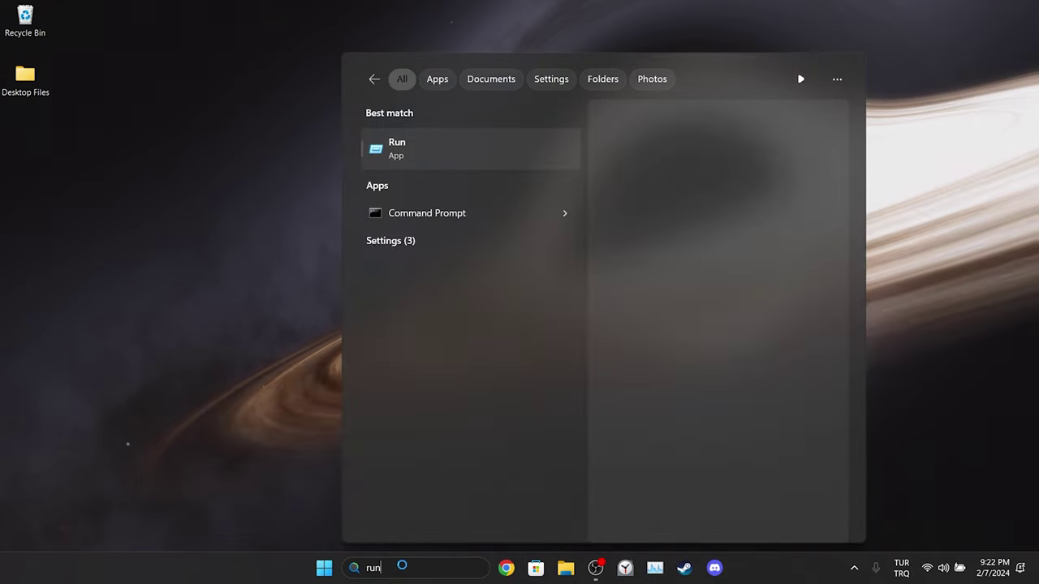
{"action": "left_click", "coordinate": [410, 156]}
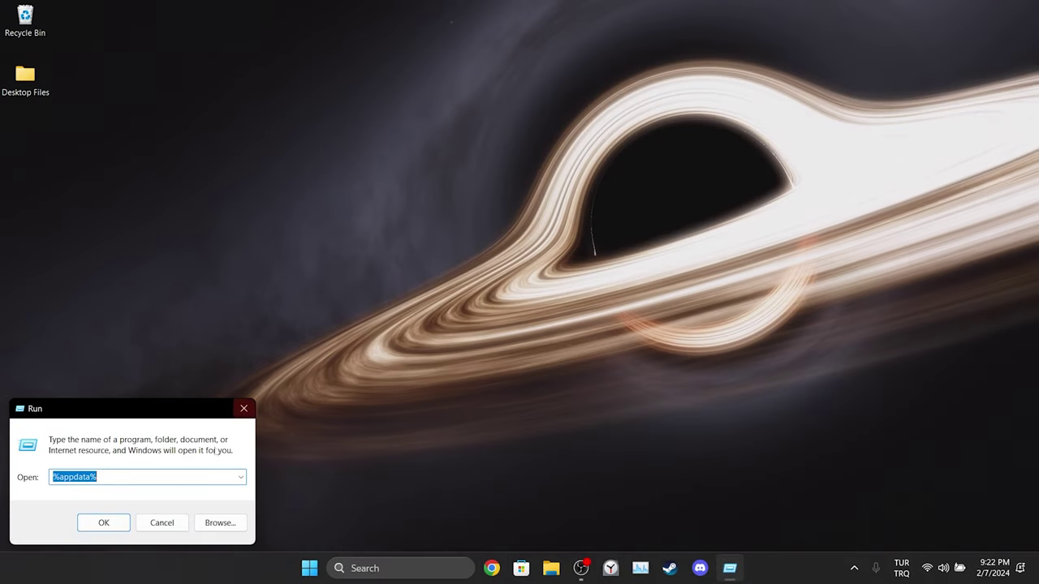
{"action": "type", "text": "s"}
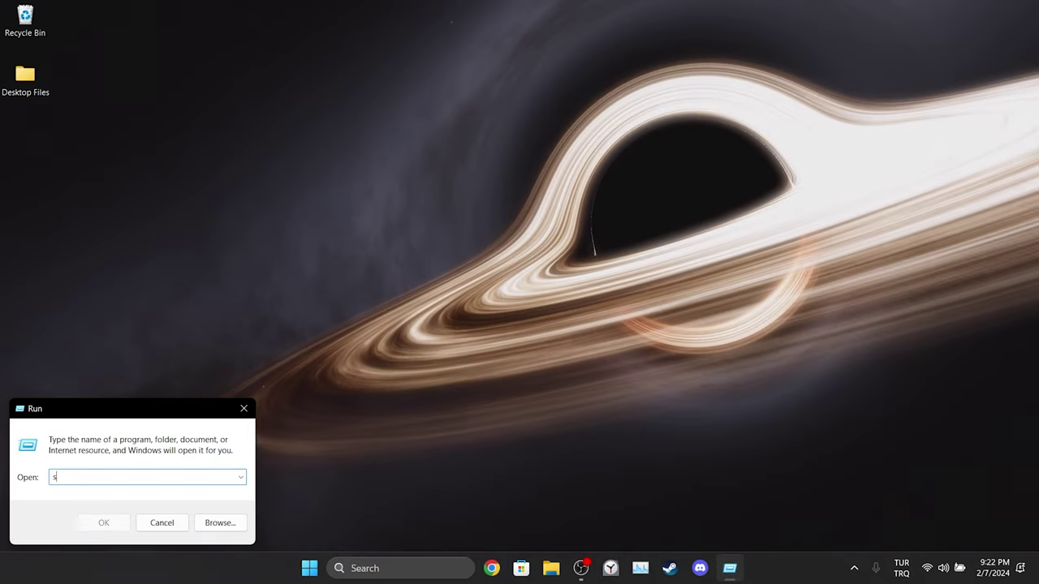
{"action": "type", "text": "ervices.msc"}
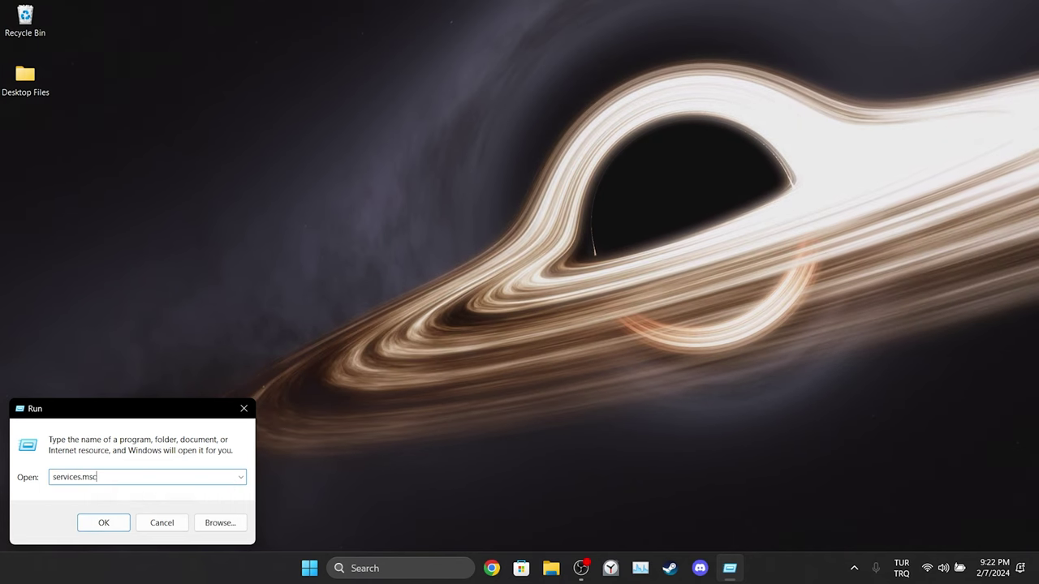
{"action": "left_click", "coordinate": [103, 523]}
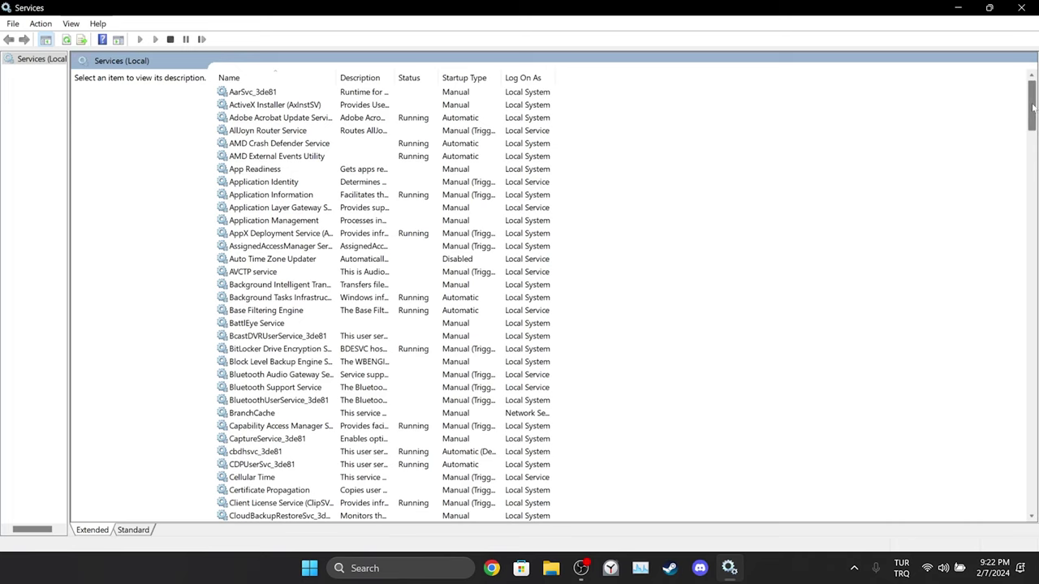
Step: Scroll the Services list to the bottom to reveal the Xbox services
{"action": "left_click_drag", "start_coordinate": [1033, 107], "coordinate": [1033, 507]}
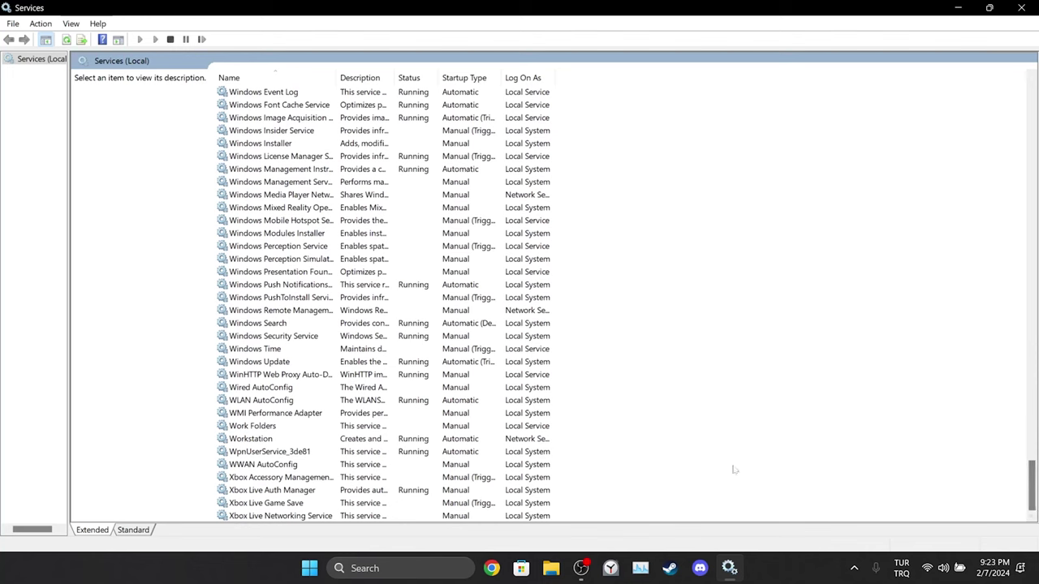
Step: Set Xbox Accessory Management Service to Automatic startup, start it, and apply the change
{"action": "right_click", "coordinate": [256, 478]}
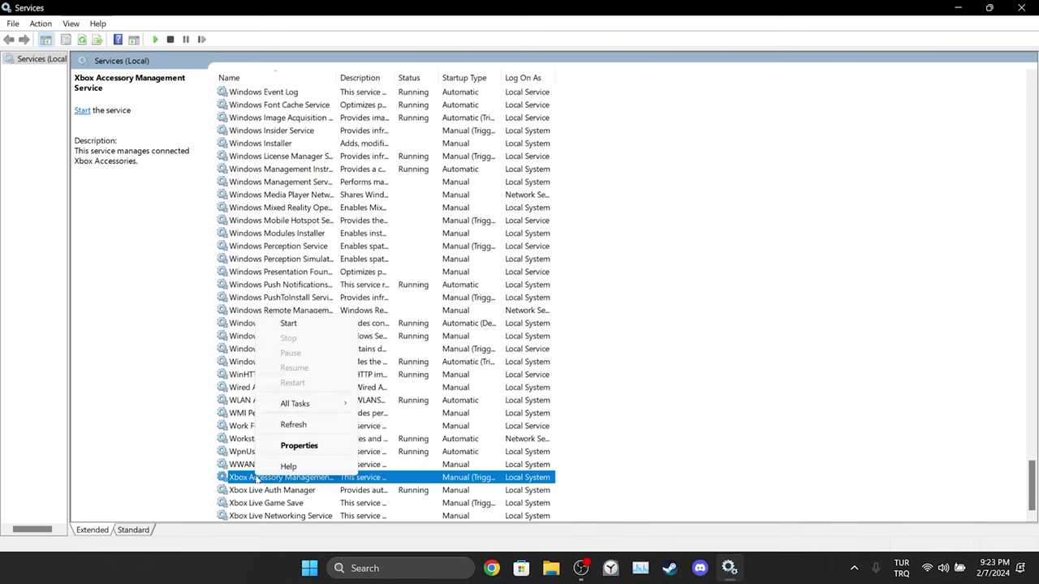
{"action": "left_click", "coordinate": [298, 445]}
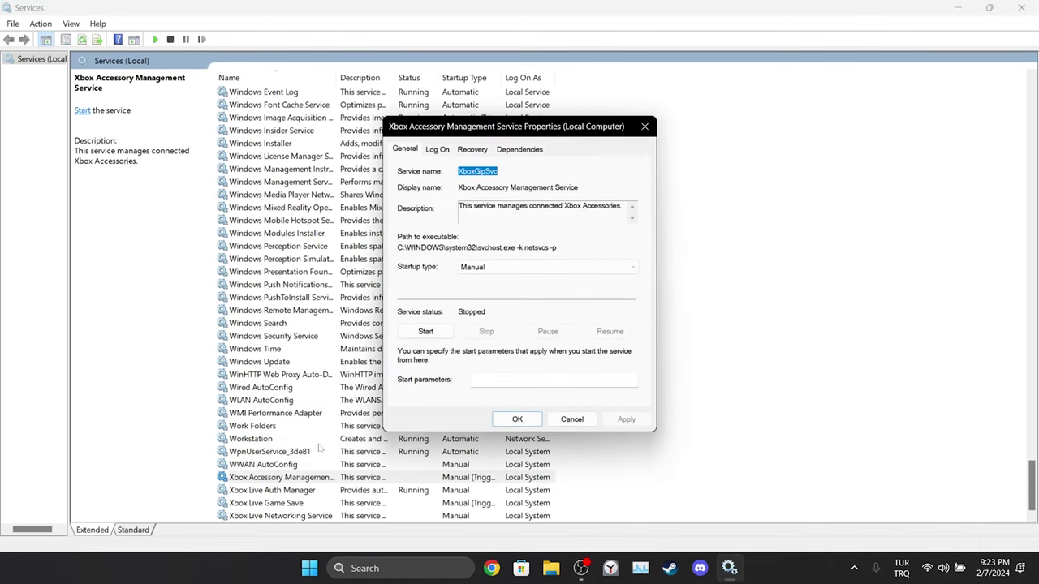
{"action": "left_click", "coordinate": [503, 268]}
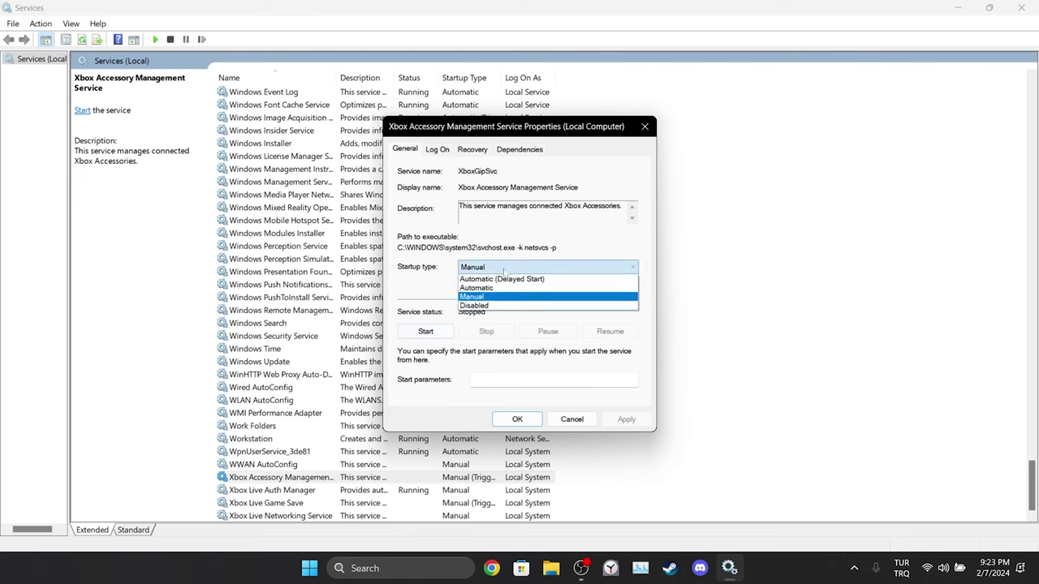
{"action": "left_click", "coordinate": [481, 288]}
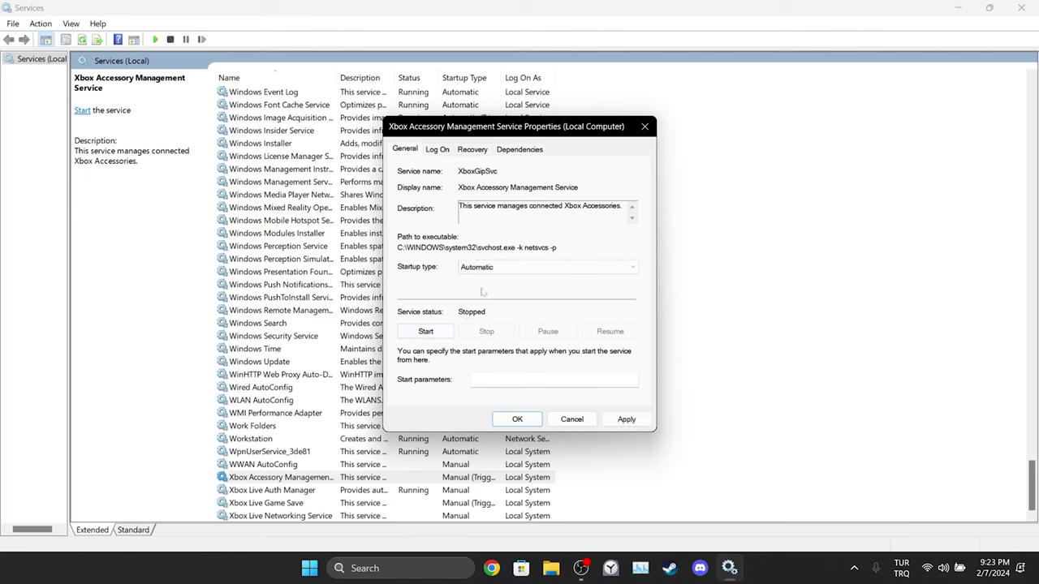
{"action": "left_click", "coordinate": [429, 331]}
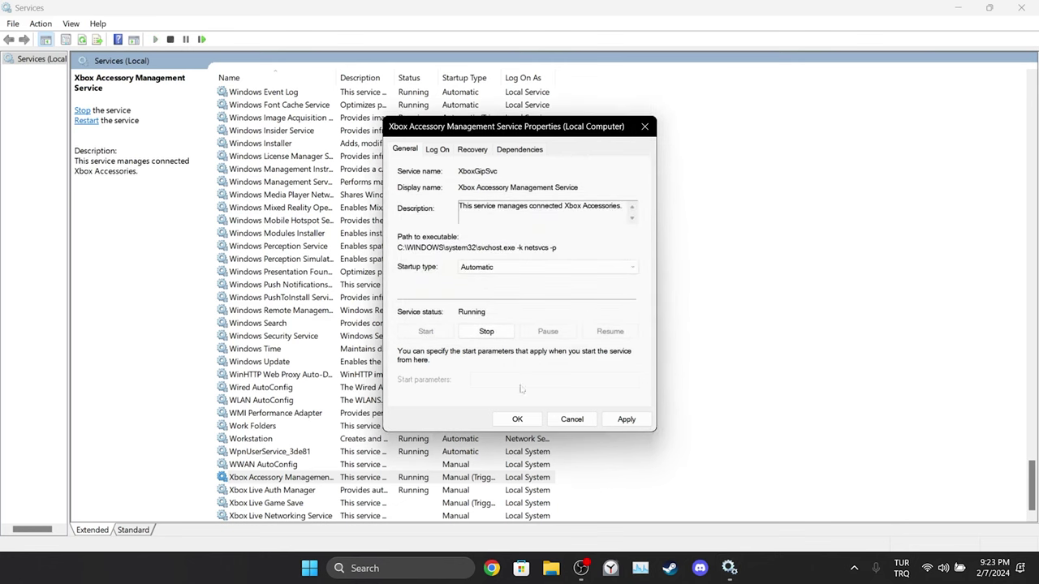
{"action": "left_click", "coordinate": [625, 419]}
{"action": "left_click", "coordinate": [517, 419]}
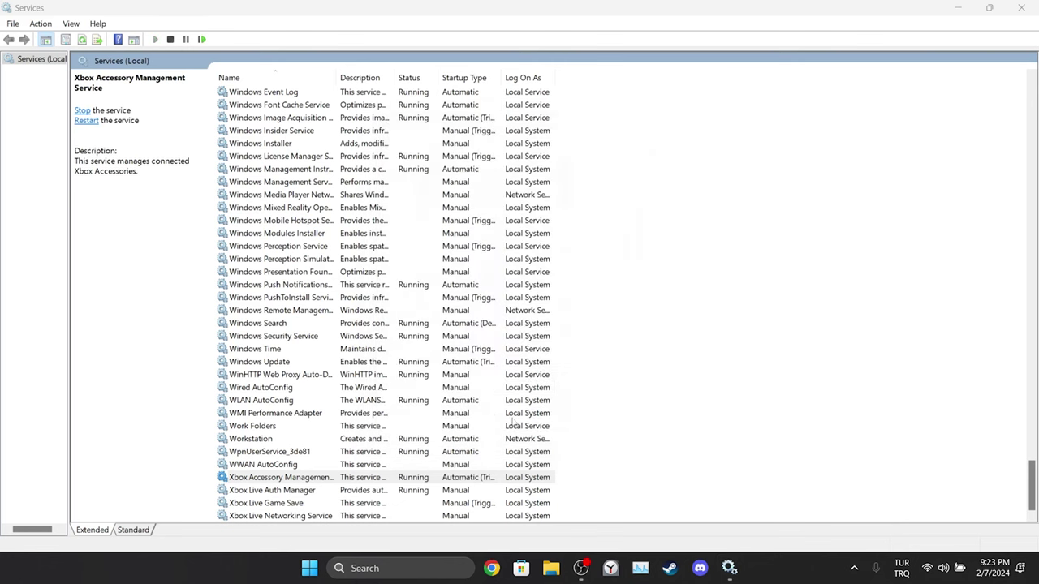
Step: Set Xbox Live Auth Manager's startup type to Automatic and apply it
{"action": "right_click", "coordinate": [251, 490]}
{"action": "left_click", "coordinate": [297, 457]}
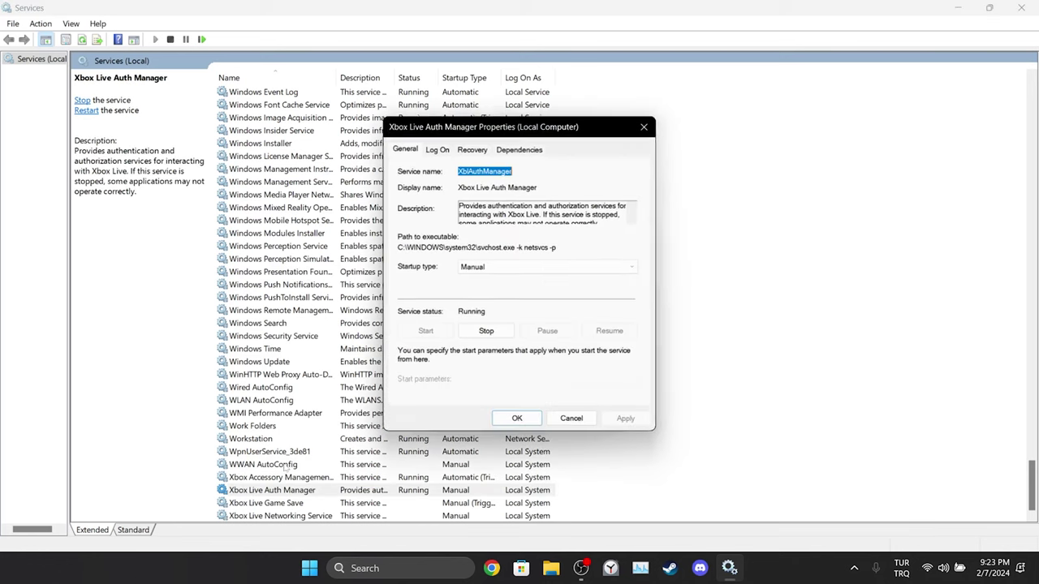
{"action": "left_click", "coordinate": [497, 269]}
{"action": "left_click", "coordinate": [481, 288]}
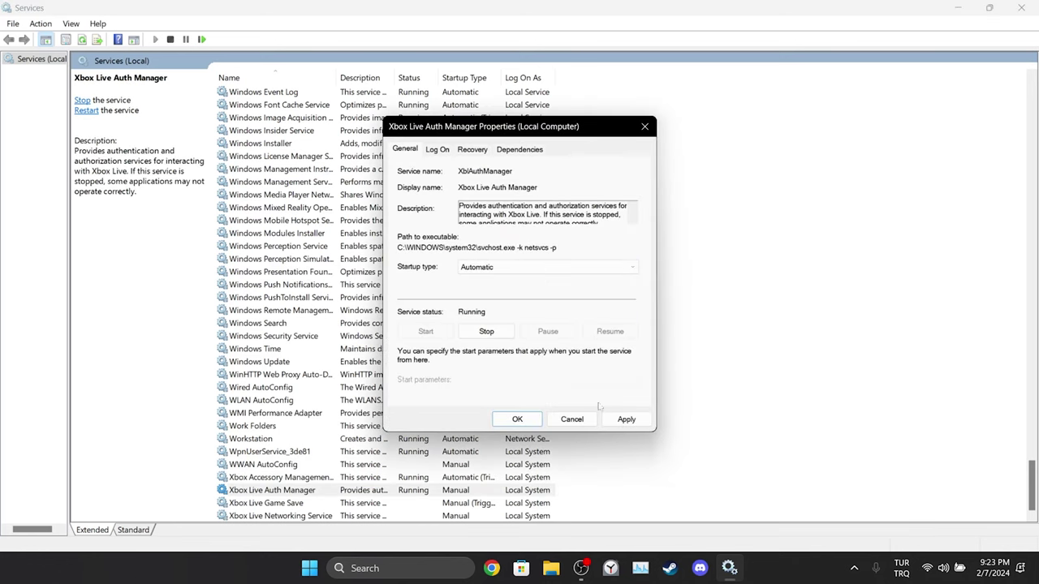
{"action": "left_click", "coordinate": [623, 419]}
{"action": "left_click", "coordinate": [517, 419]}
Step: Set Xbox Live Game Save to Automatic startup and start the service
{"action": "right_click", "coordinate": [272, 503]}
{"action": "left_click", "coordinate": [299, 469]}
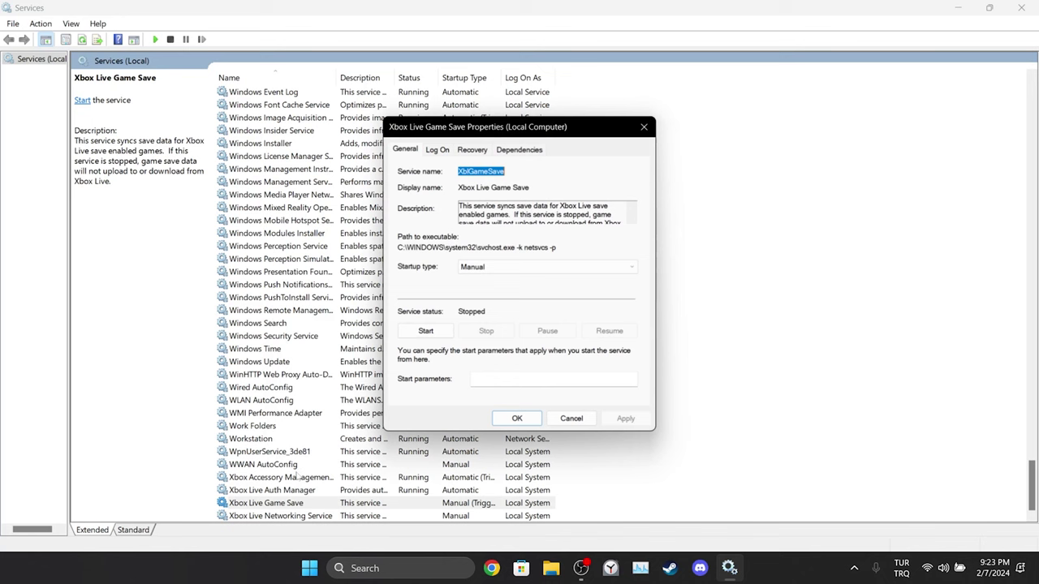
{"action": "left_click", "coordinate": [496, 267]}
{"action": "left_click", "coordinate": [481, 288]}
{"action": "left_click", "coordinate": [425, 331]}
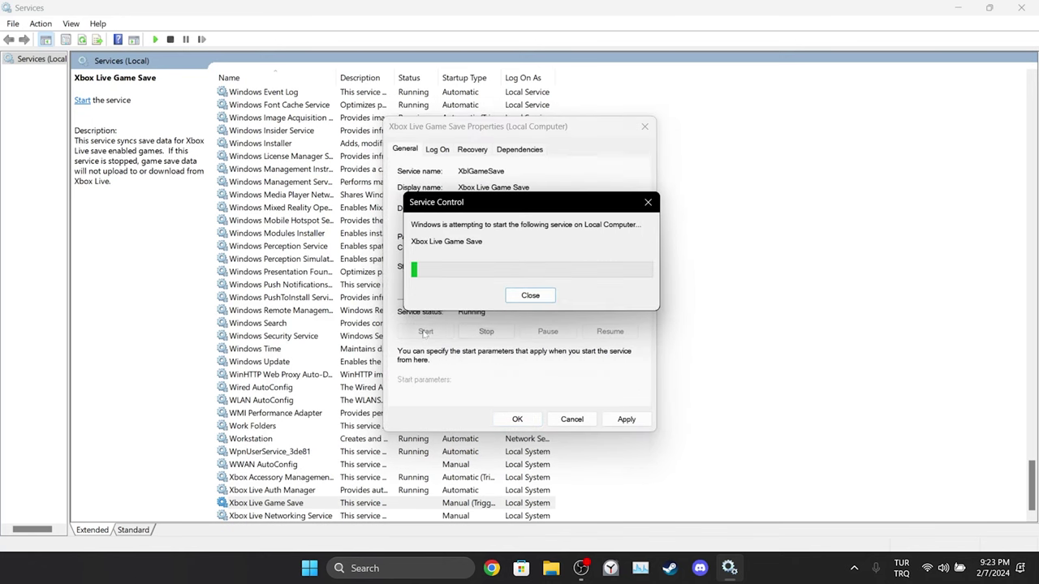
{"action": "left_click", "coordinate": [517, 419]}
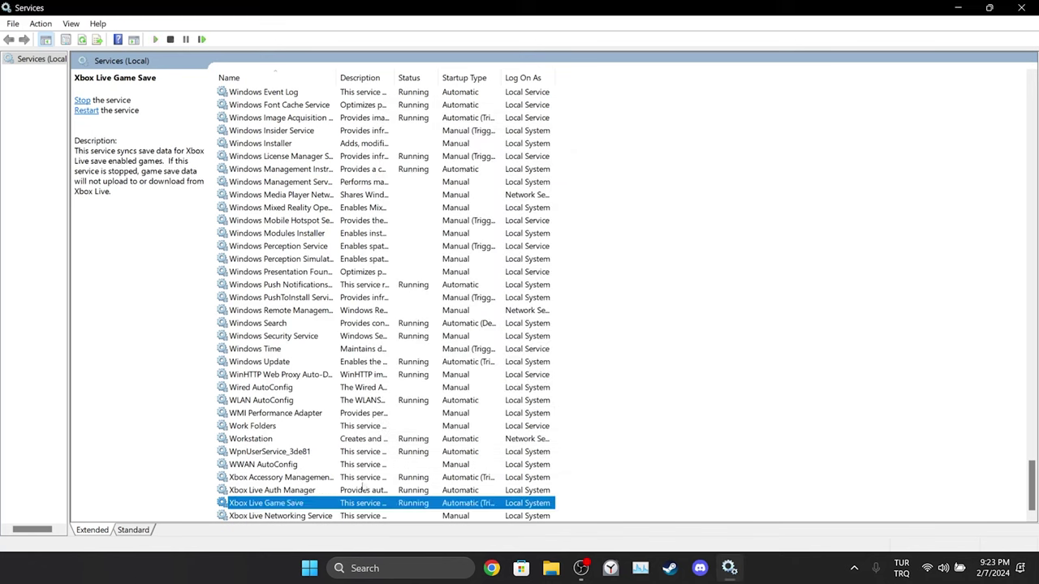
Step: Set Xbox Live Networking Service to Automatic startup, start it, and apply the change
{"action": "left_click", "coordinate": [276, 516]}
{"action": "right_click", "coordinate": [276, 516]}
{"action": "left_click", "coordinate": [316, 482]}
{"action": "left_click", "coordinate": [511, 268]}
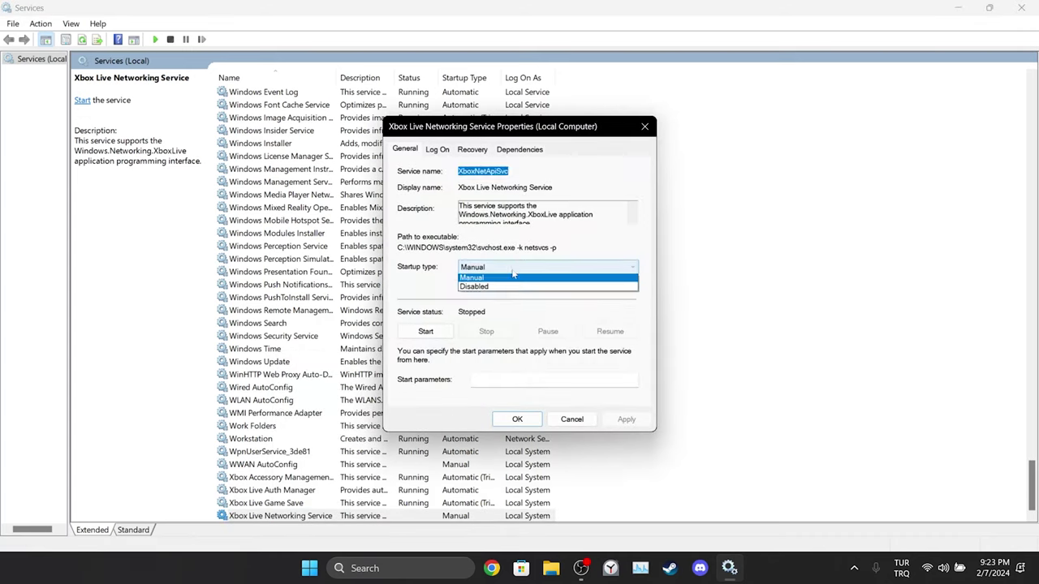
{"action": "left_click", "coordinate": [480, 287]}
{"action": "left_click", "coordinate": [425, 331]}
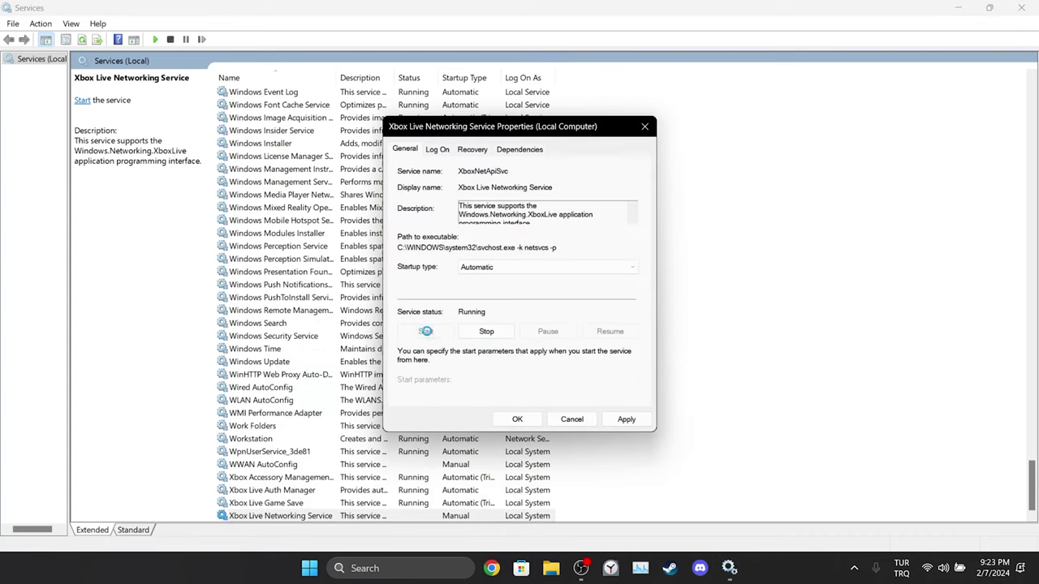
{"action": "left_click", "coordinate": [621, 419]}
{"action": "key", "text": "Return"}
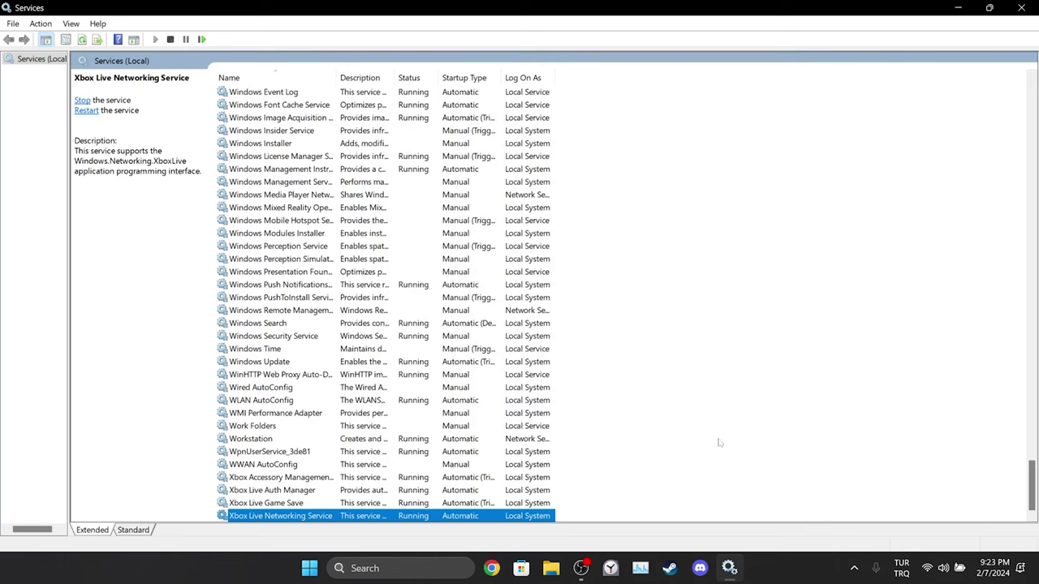
Step: Clear the selection in the Services list
{"action": "left_click", "coordinate": [796, 447]}
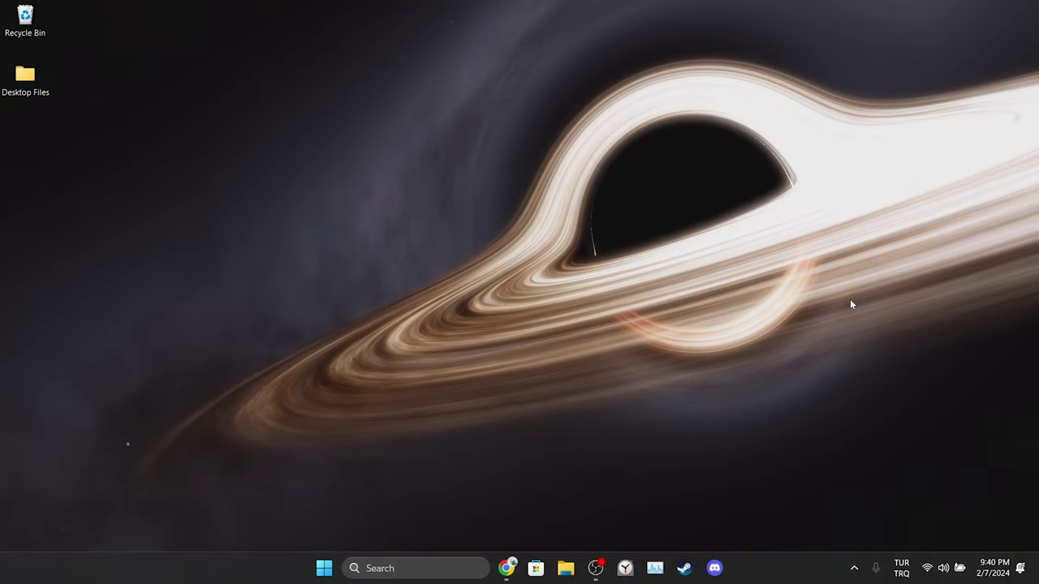
Step: Open the Xbox Identity Provider store page in the browser and start its install
{"action": "left_click", "coordinate": [506, 570]}
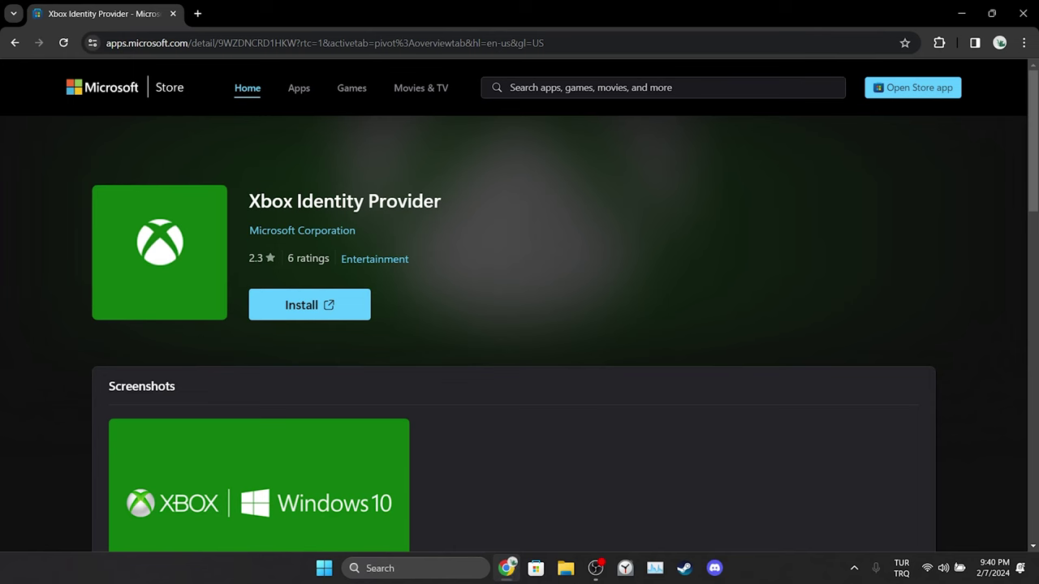
{"action": "left_click_drag", "start_coordinate": [248, 201], "coordinate": [346, 201]}
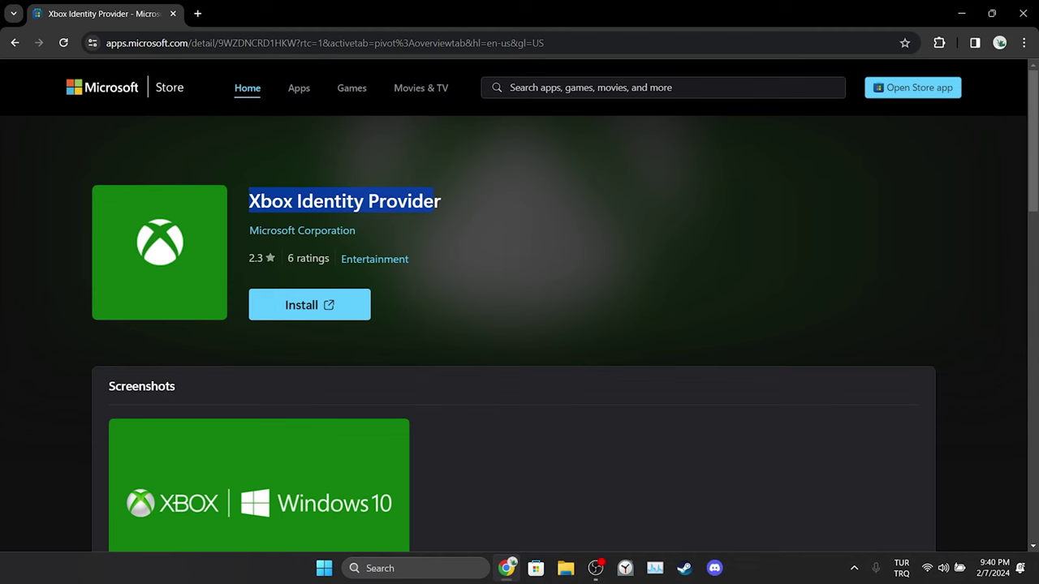
{"action": "left_click", "coordinate": [448, 213]}
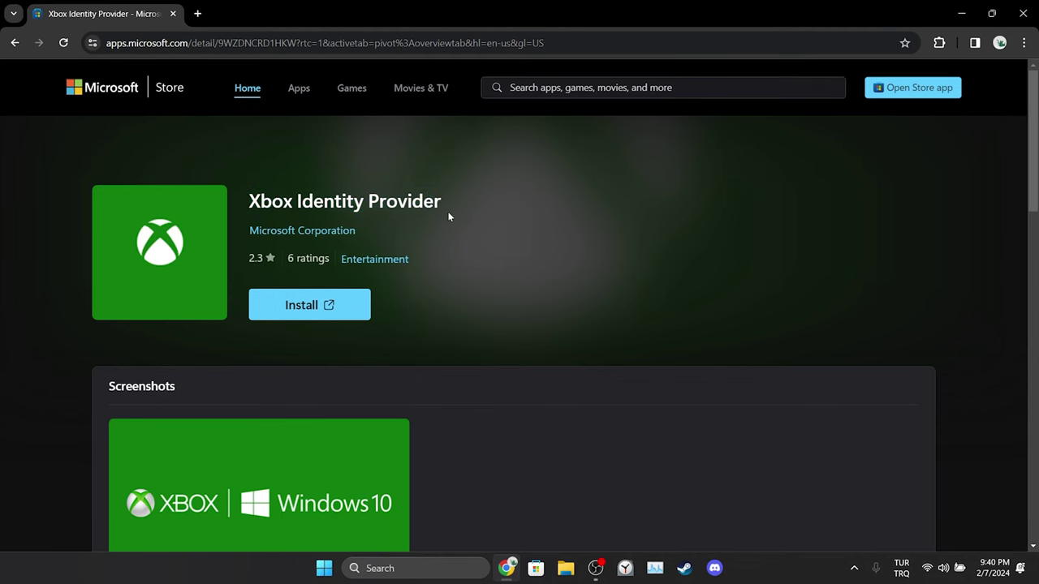
{"action": "left_click", "coordinate": [311, 308]}
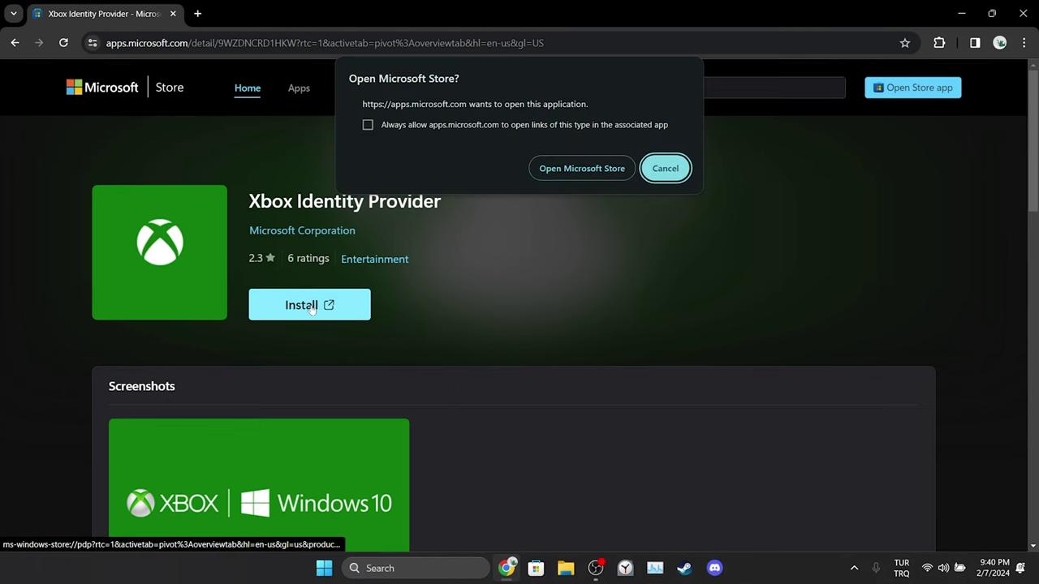
Step: Update Xbox Identity Provider (164.9 KB) in the Microsoft Store app
{"action": "left_click", "coordinate": [582, 168]}
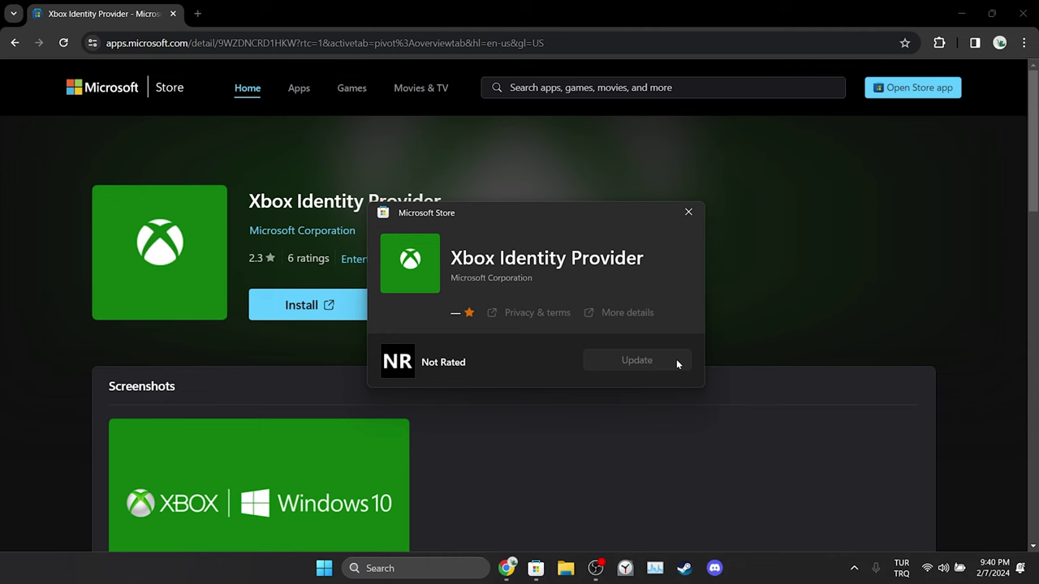
{"action": "left_click", "coordinate": [676, 361]}
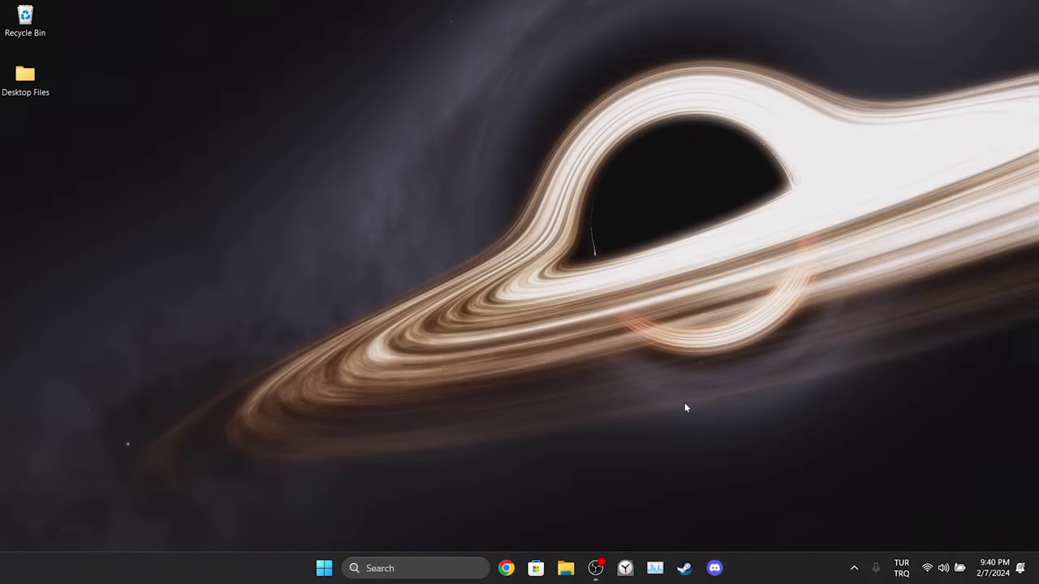
Step: Launch Windows PowerShell as administrator and move its window down and right
{"action": "left_click", "coordinate": [404, 568]}
{"action": "type", "text": "powers"}
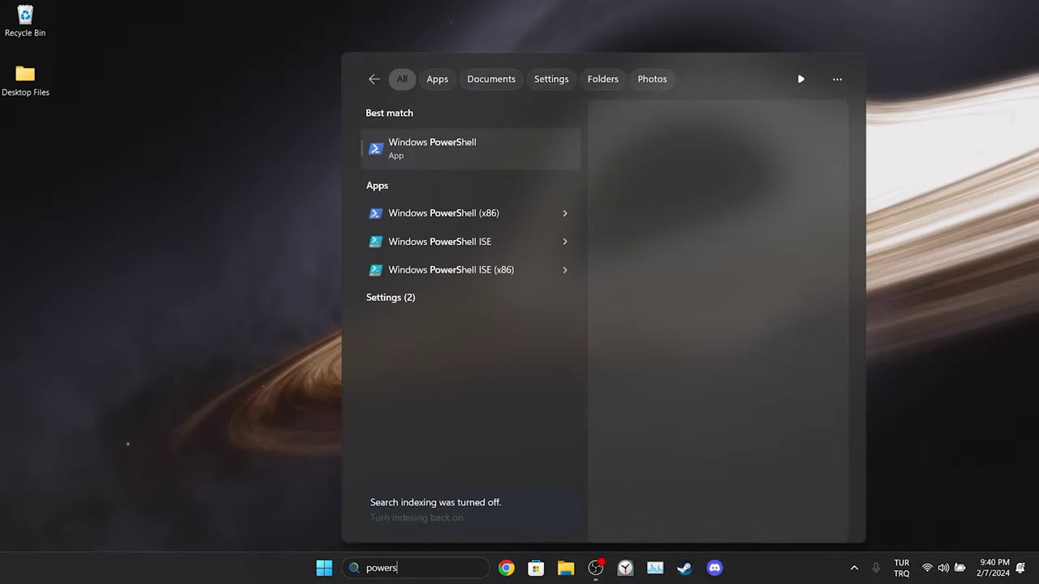
{"action": "type", "text": "hell"}
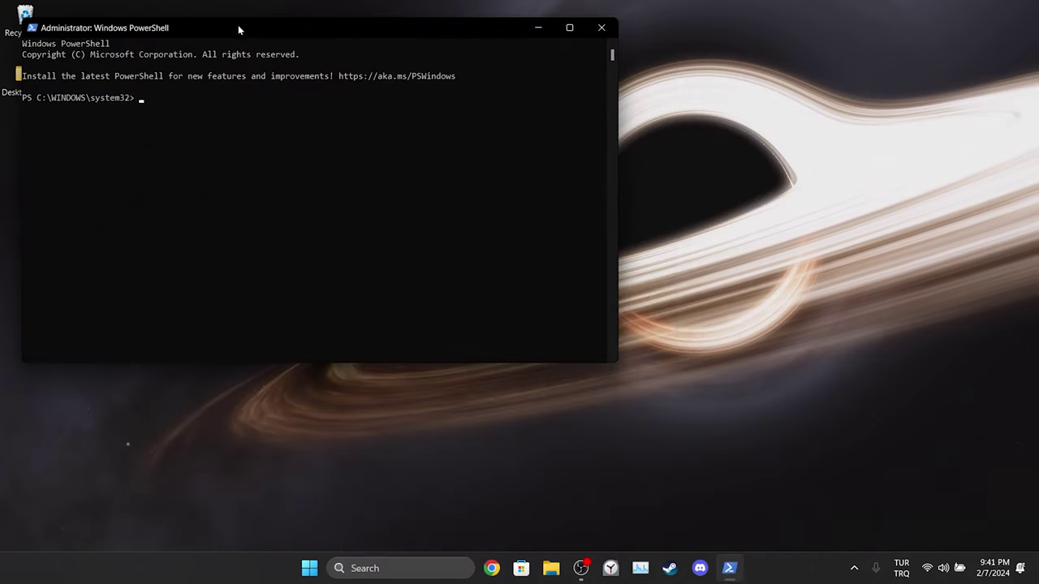
{"action": "left_click_drag", "start_coordinate": [241, 28], "coordinate": [336, 113]}
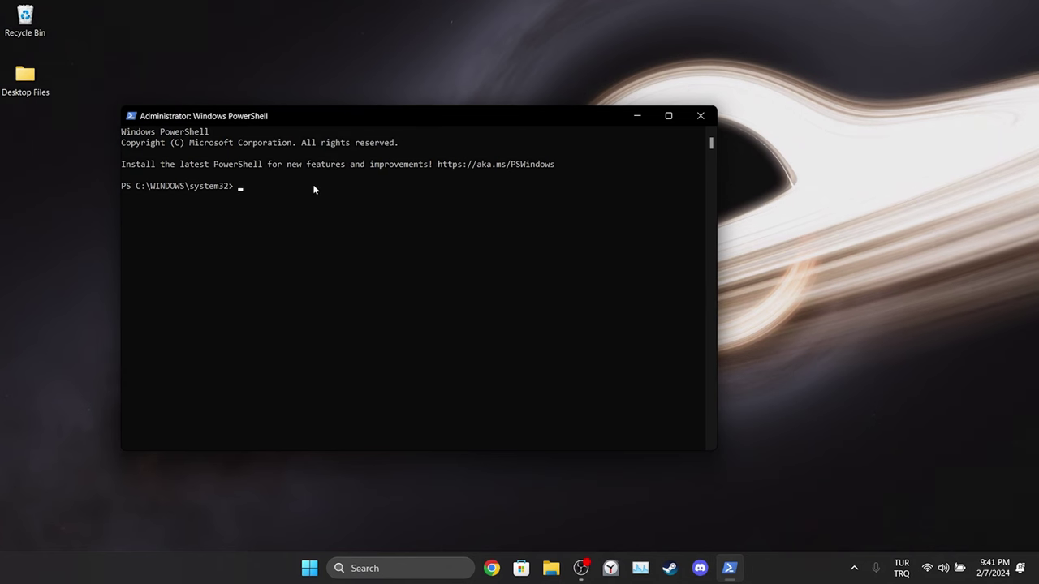
Step: Run the corrected Remove-AppxPackage command for Gaming Services, then the start ms-windows-store command
{"action": "type", "text": "get-appxpackage Microsoft.GamingServices | remove-AppxPackage allusers"}
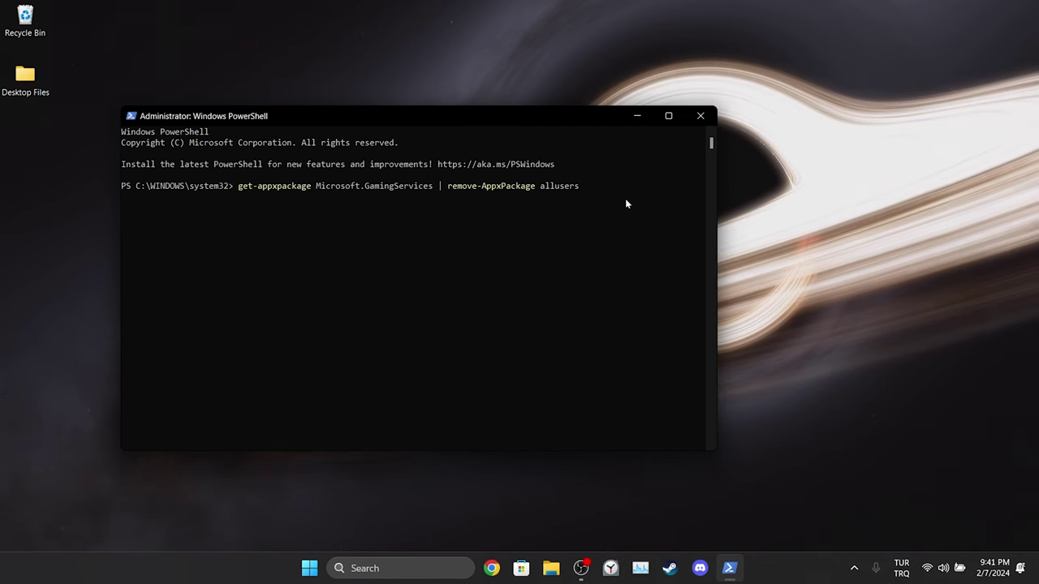
{"action": "key", "text": "Return"}
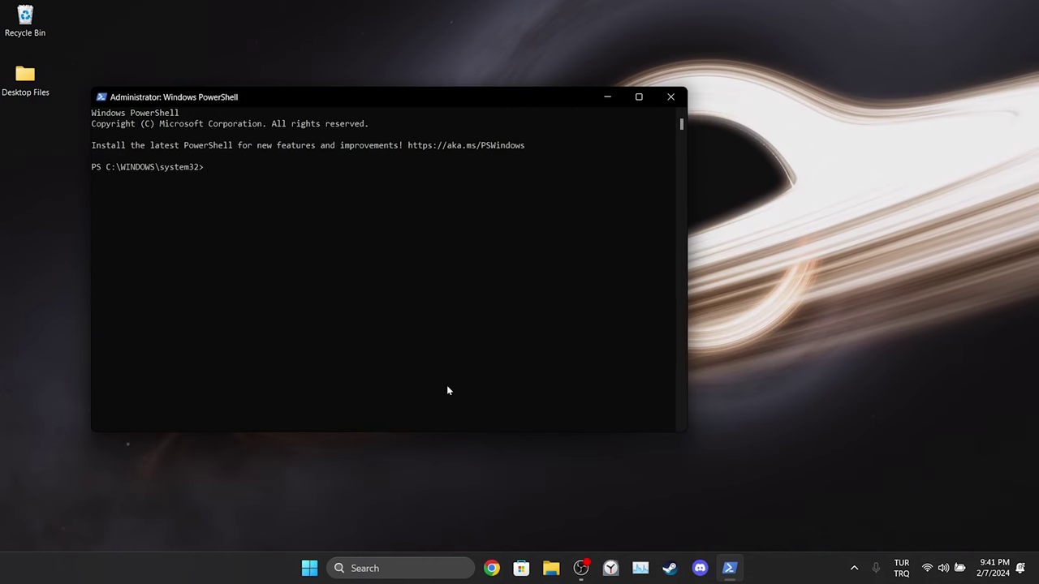
{"action": "type", "text": "get-appxpackage Microsoft.GamingServices | remove-AppxPackage -allusers"}
{"action": "key", "text": "Return"}
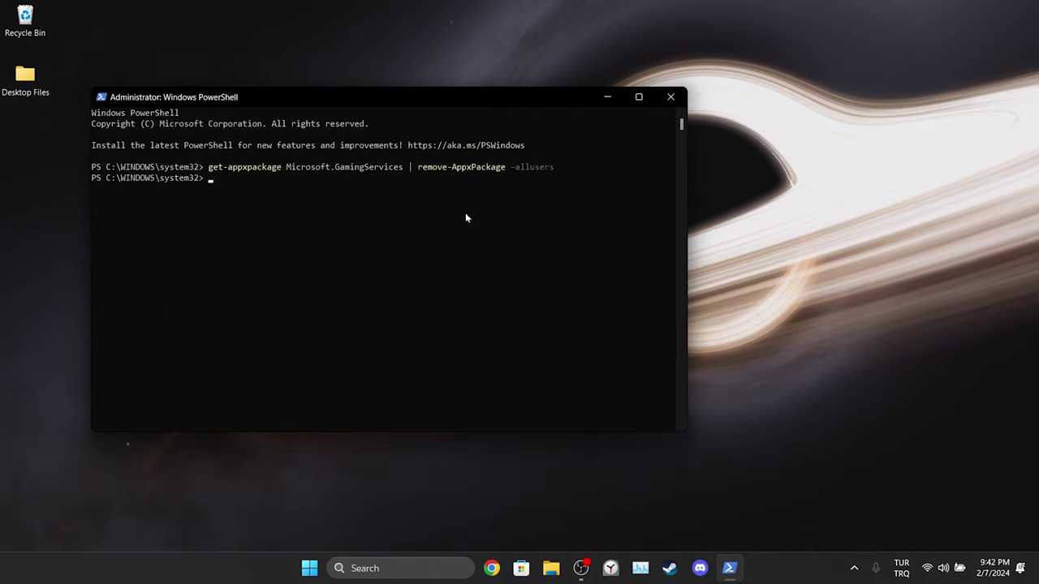
{"action": "type", "text": "start ms-windows-store://pdp/?productid=9MWPM2CQNLHN"}
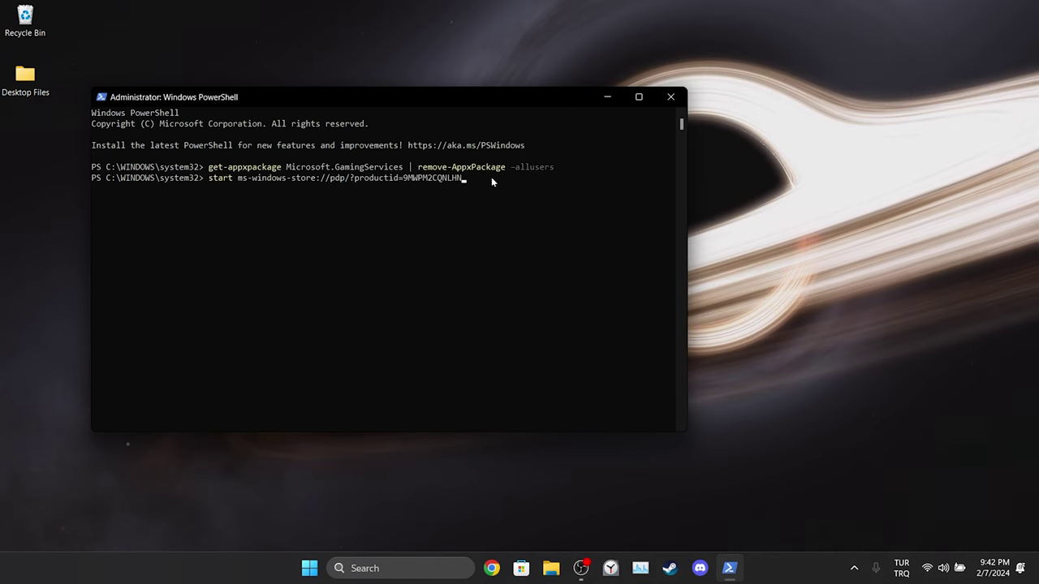
{"action": "key", "text": "Return"}
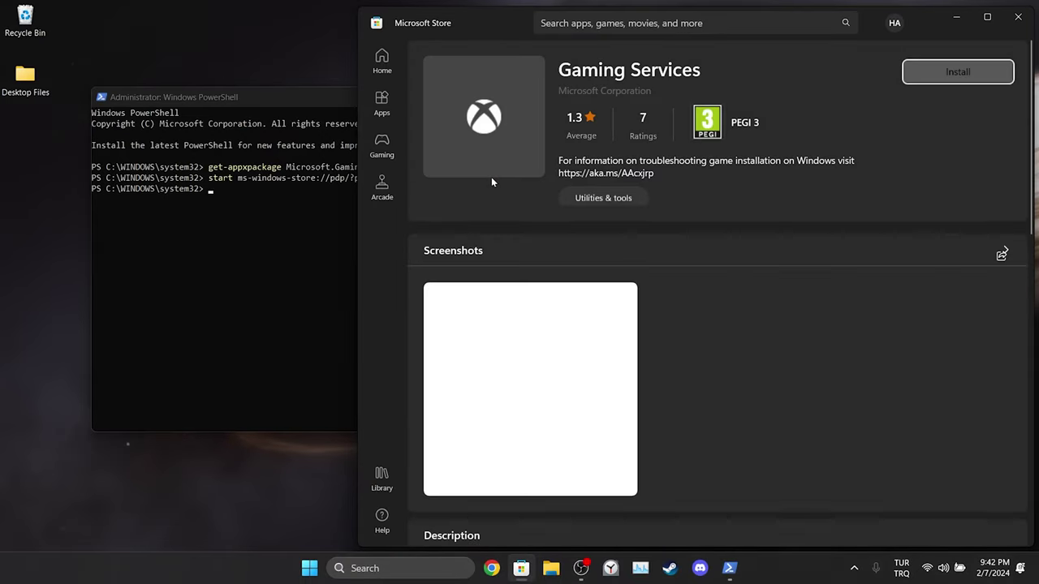
Step: Install Gaming Services (51.14 MB), then close Microsoft Store
{"action": "left_click", "coordinate": [973, 73]}
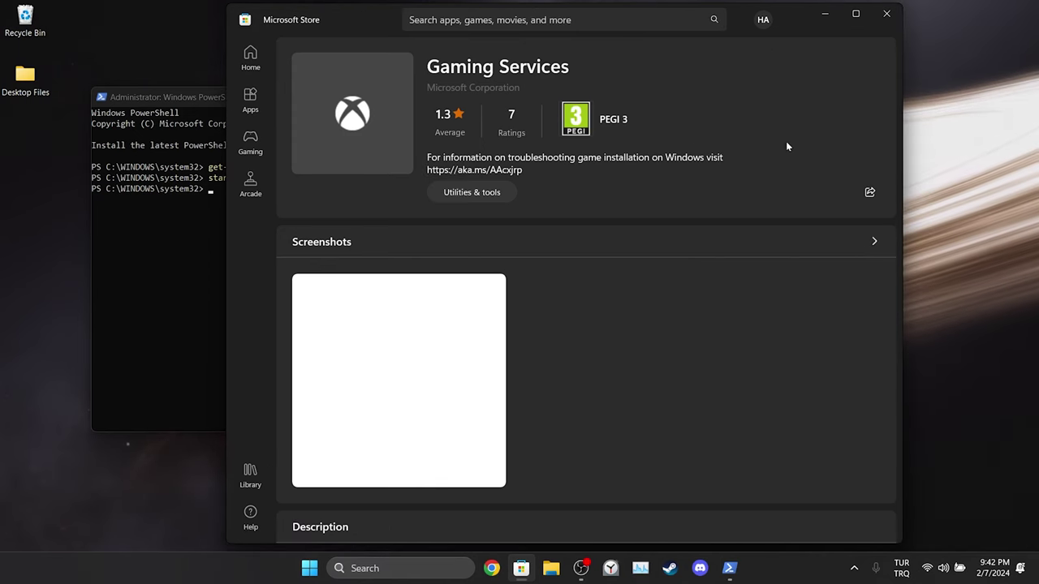
{"action": "left_click", "coordinate": [886, 13]}
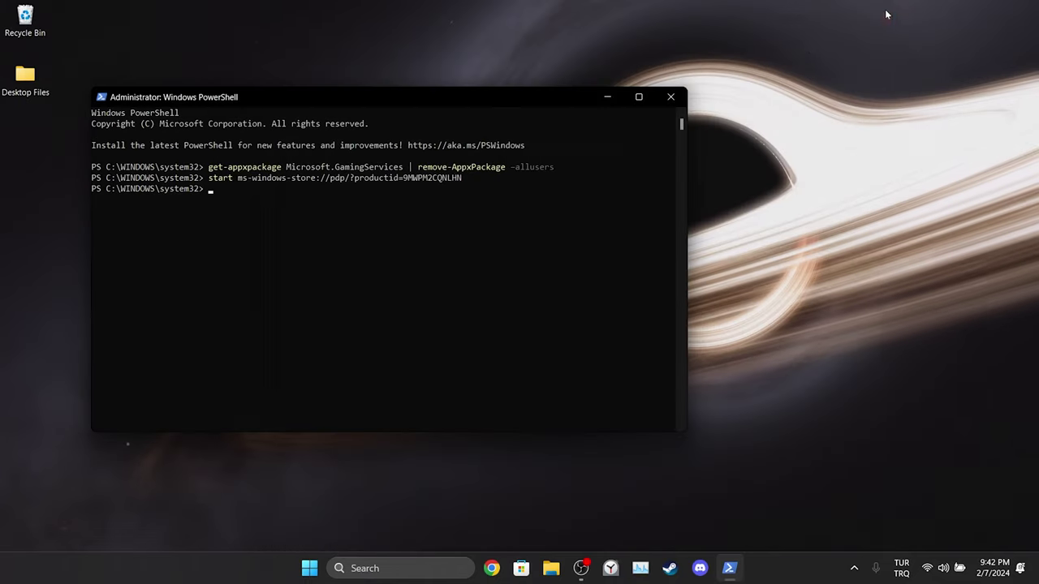
Step: Close PowerShell and restart the PC from the Start menu's power options
{"action": "left_click", "coordinate": [670, 96]}
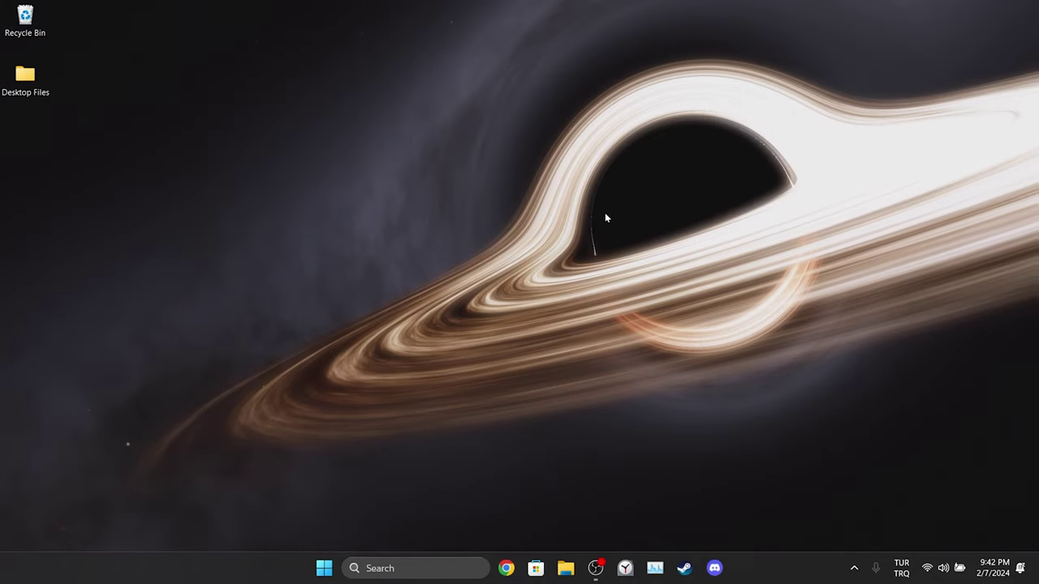
{"action": "left_click", "coordinate": [323, 572]}
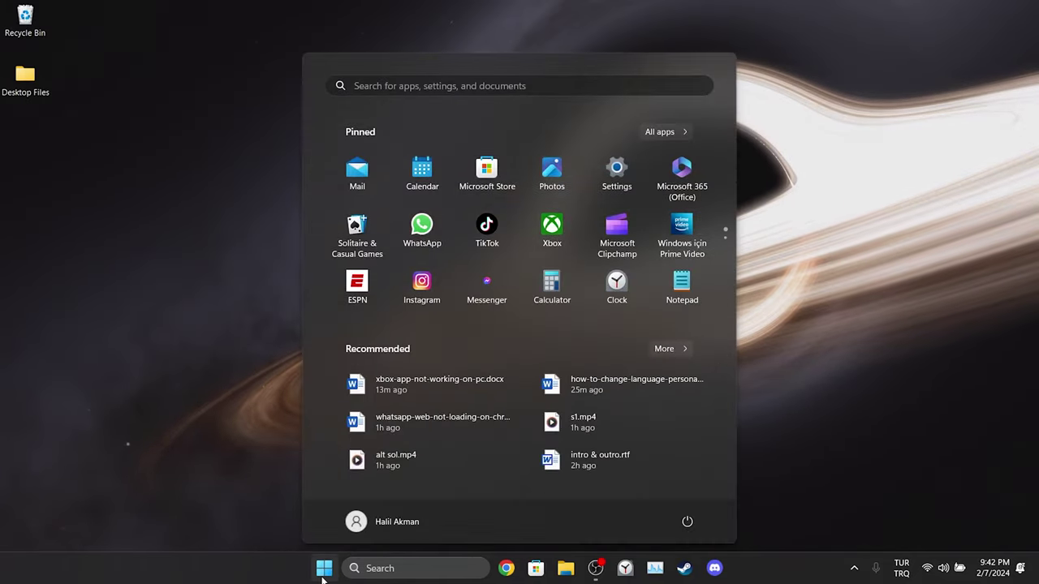
{"action": "left_click", "coordinate": [687, 521]}
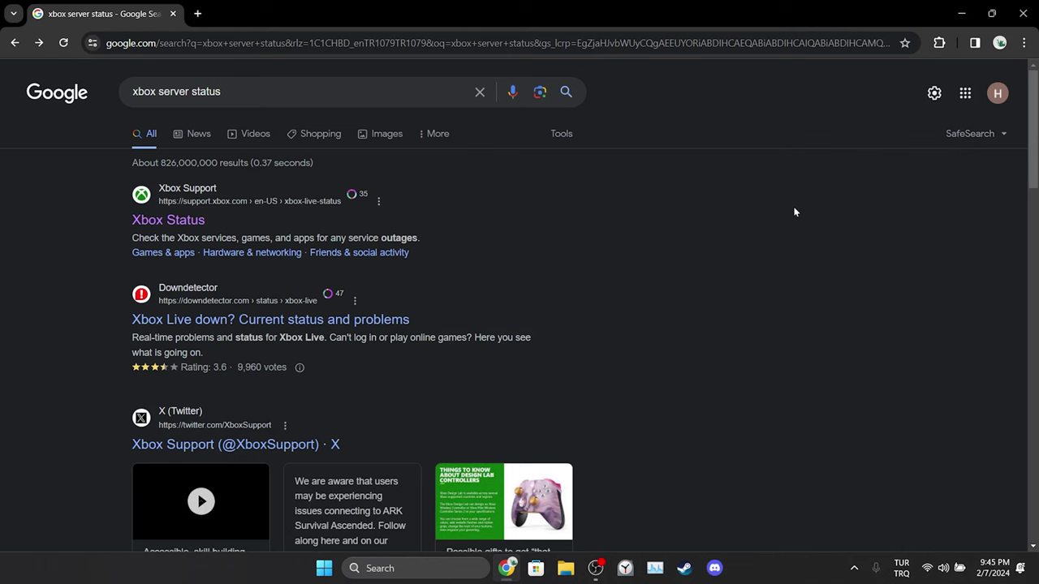
Step: On Xbox Status, expand Games & gaming to see Call of Duty maintenance, then show the desktop
{"action": "left_click", "coordinate": [163, 222]}
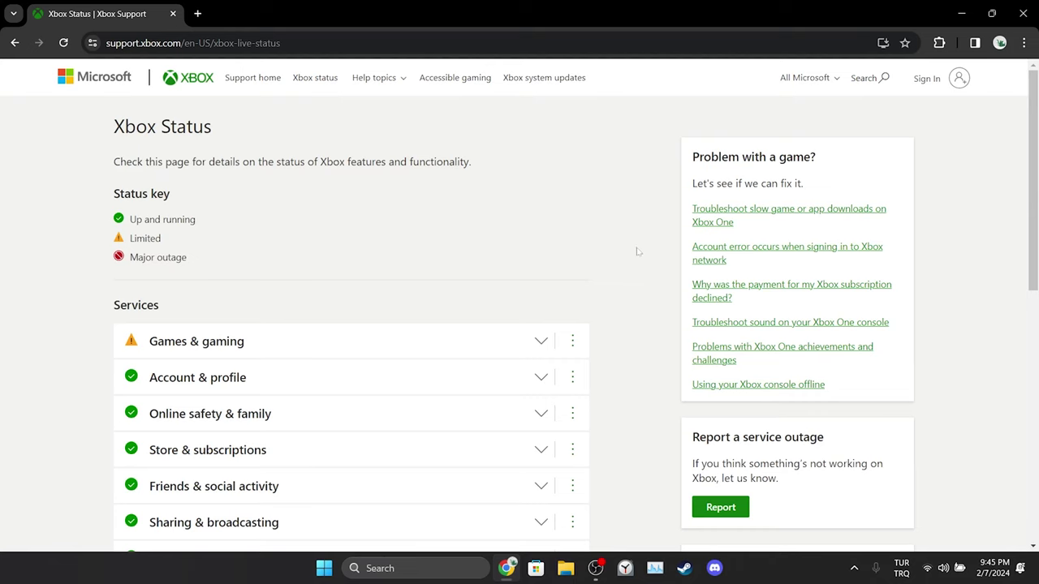
{"action": "scroll", "coordinate": [639, 253], "scroll_direction": "down", "scroll_amount": 2}
{"action": "left_click_drag", "start_coordinate": [111, 172], "coordinate": [189, 173]}
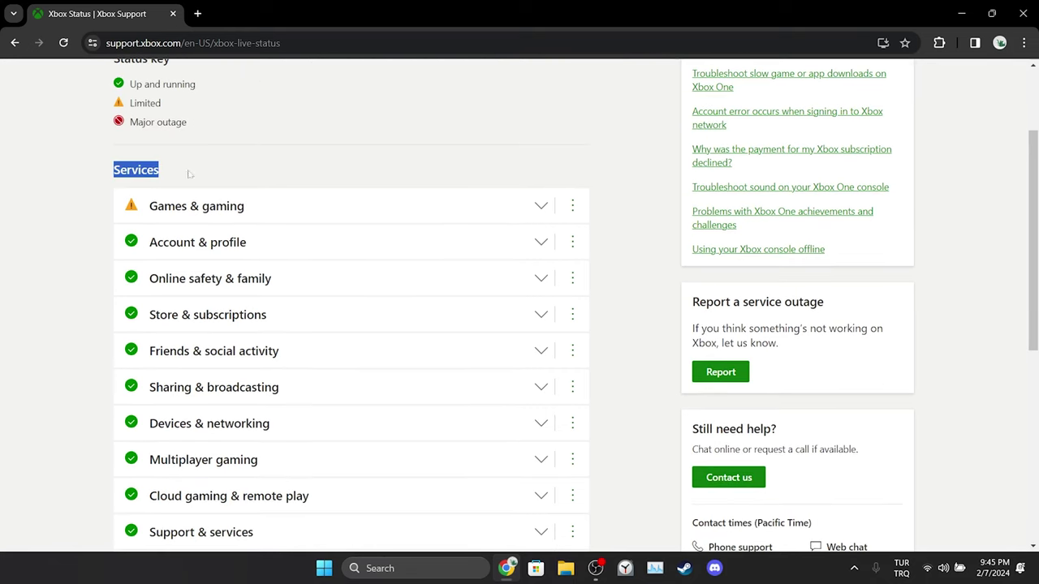
{"action": "left_click", "coordinate": [217, 175]}
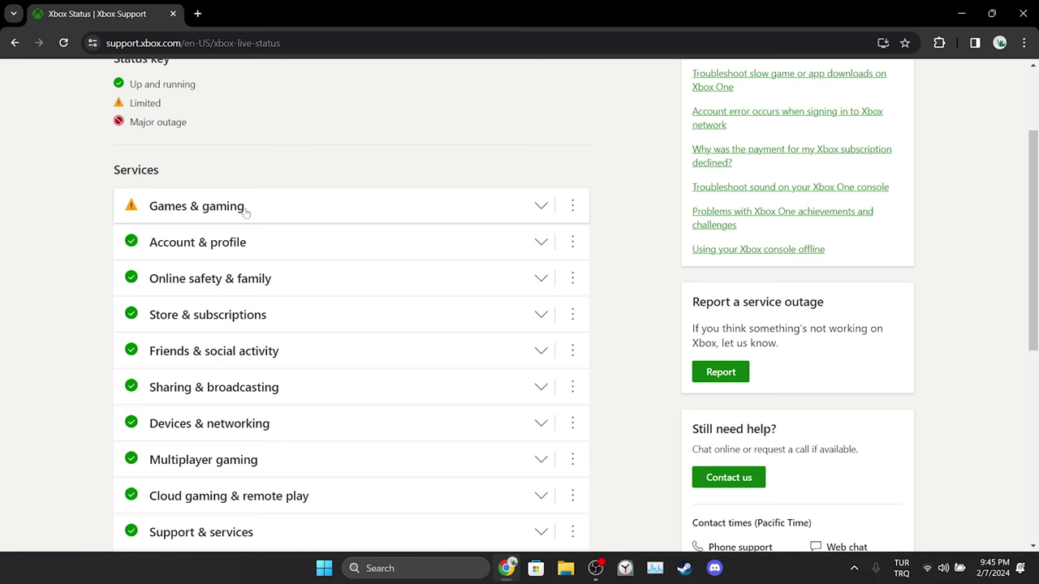
{"action": "left_click", "coordinate": [540, 208]}
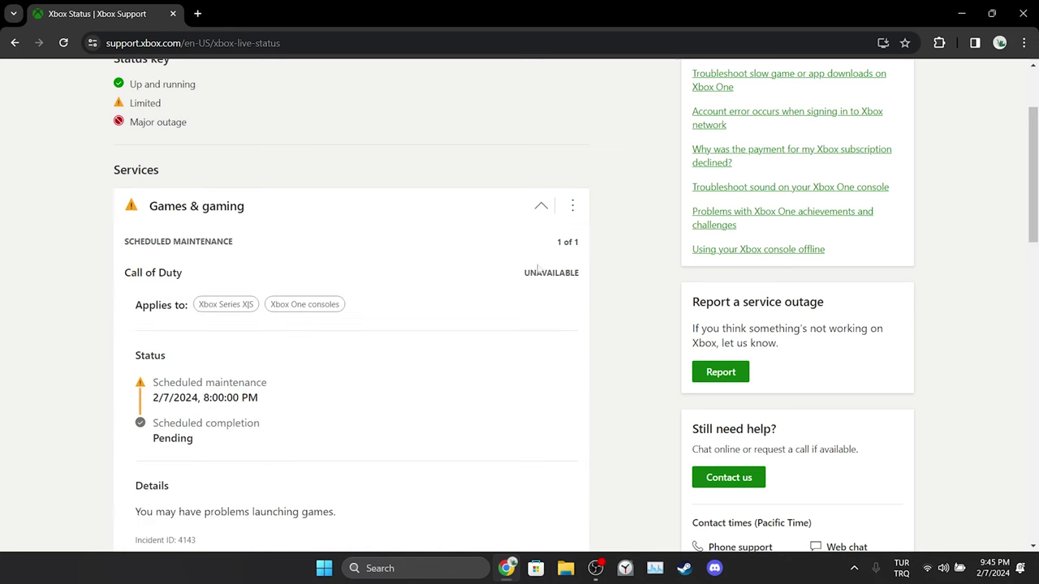
{"action": "key", "text": "super+d"}
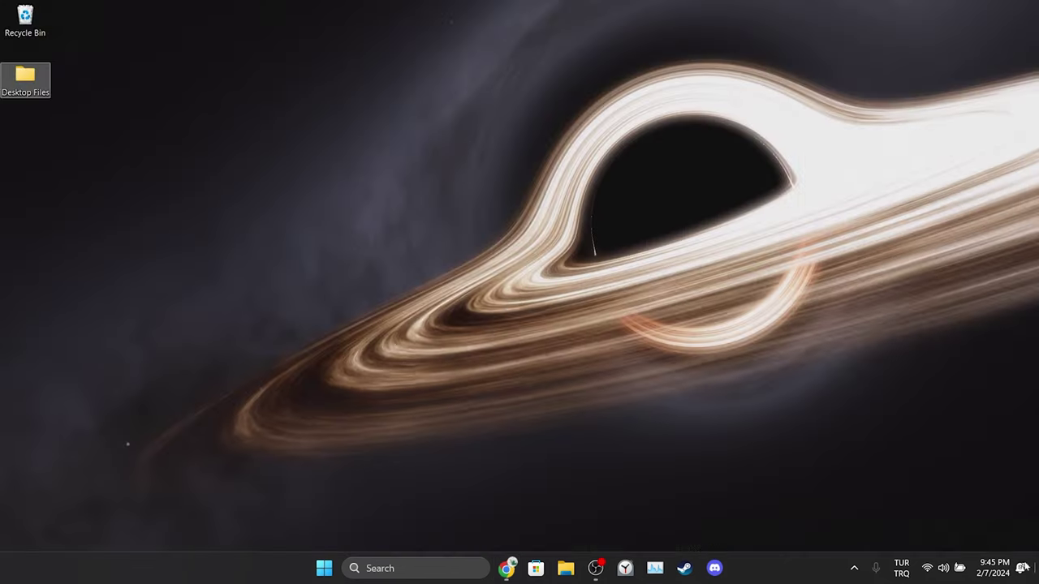